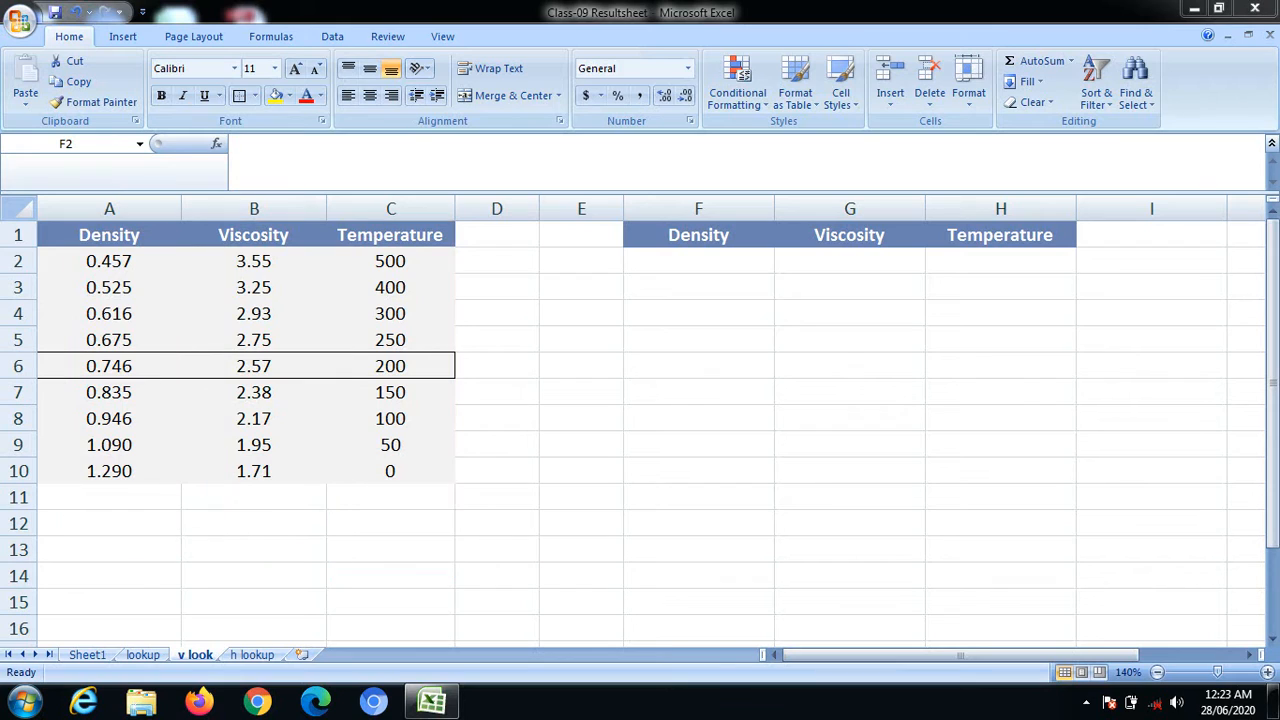
Enter 1 as the lookup density in cell F2
{"action": "left_click", "coordinate": [728, 272]}
{"action": "left_click", "coordinate": [719, 261]}
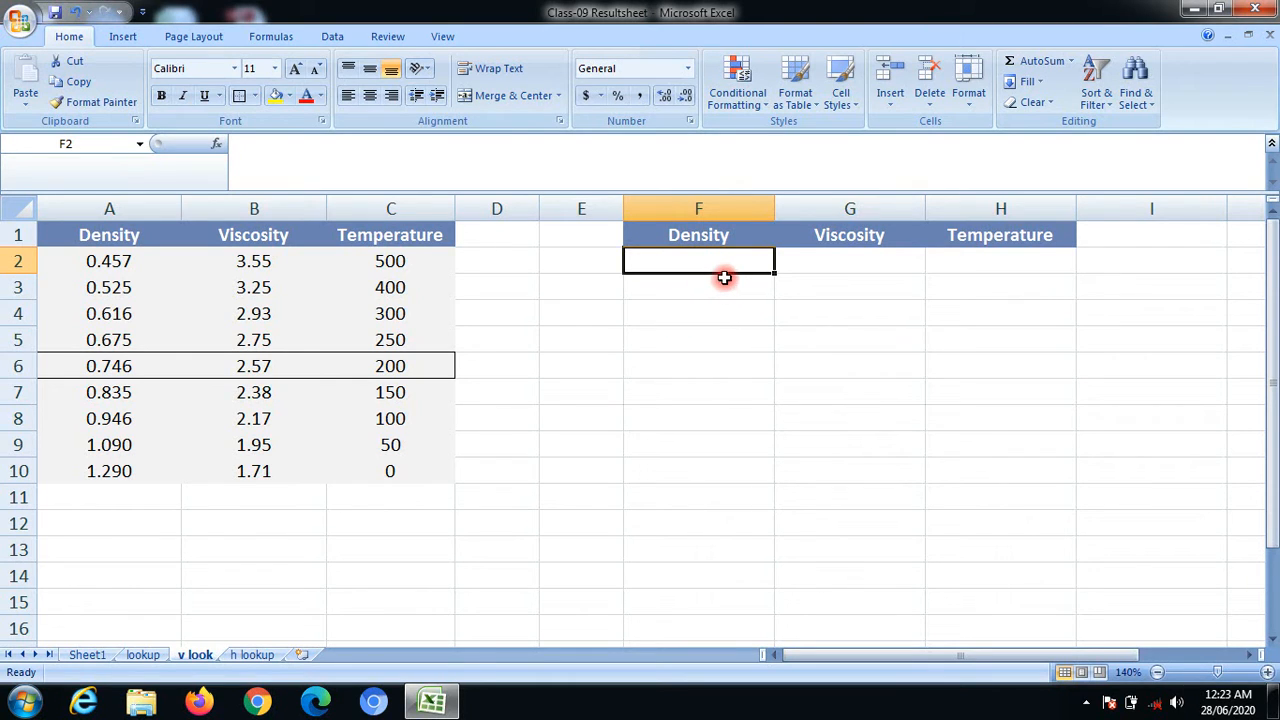
{"action": "type", "text": "1"}
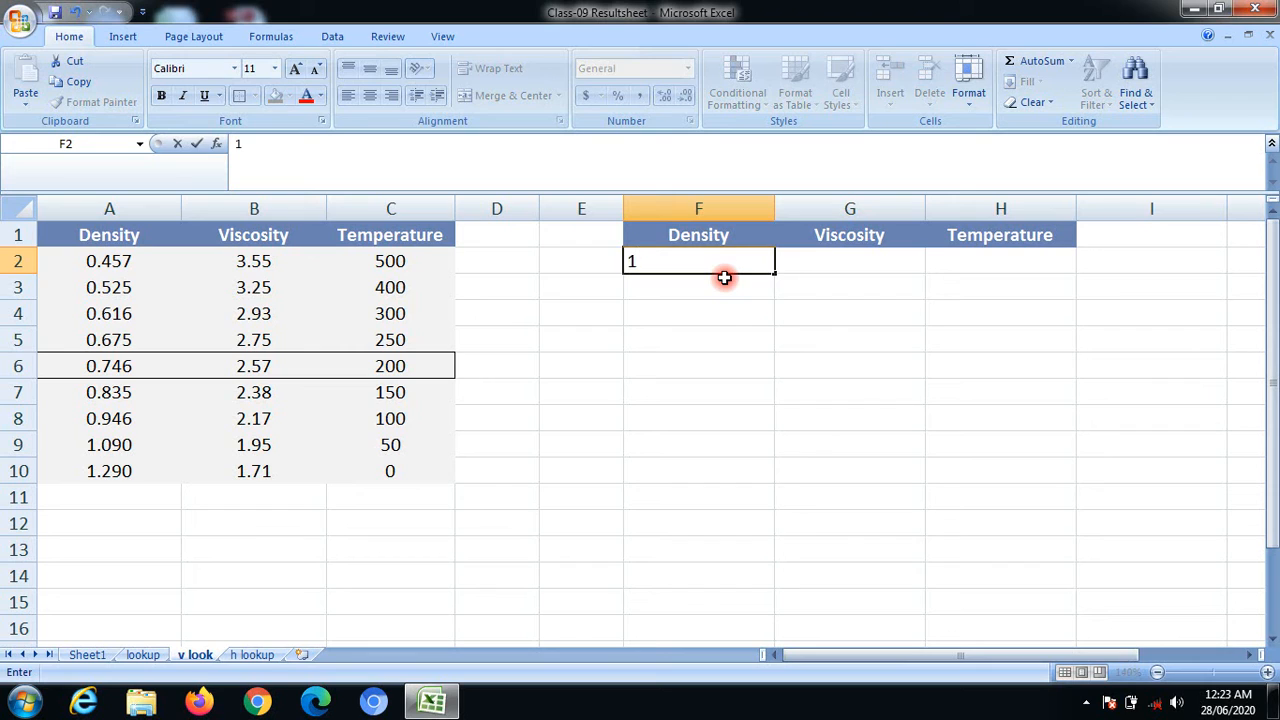
{"action": "key", "text": "Return"}
{"action": "left_click", "coordinate": [728, 267]}
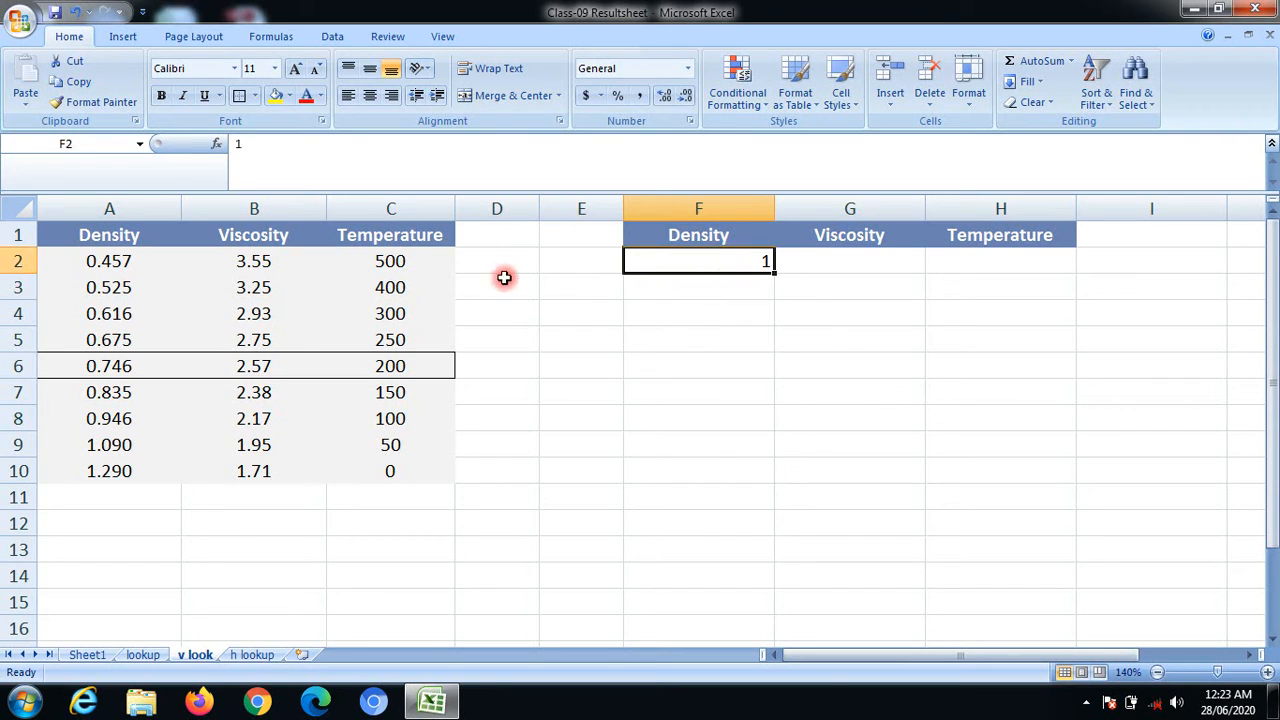
Examine the source table's rows 9 and 8 to compare their densities with the lookup density in F2
{"action": "left_click", "coordinate": [122, 444]}
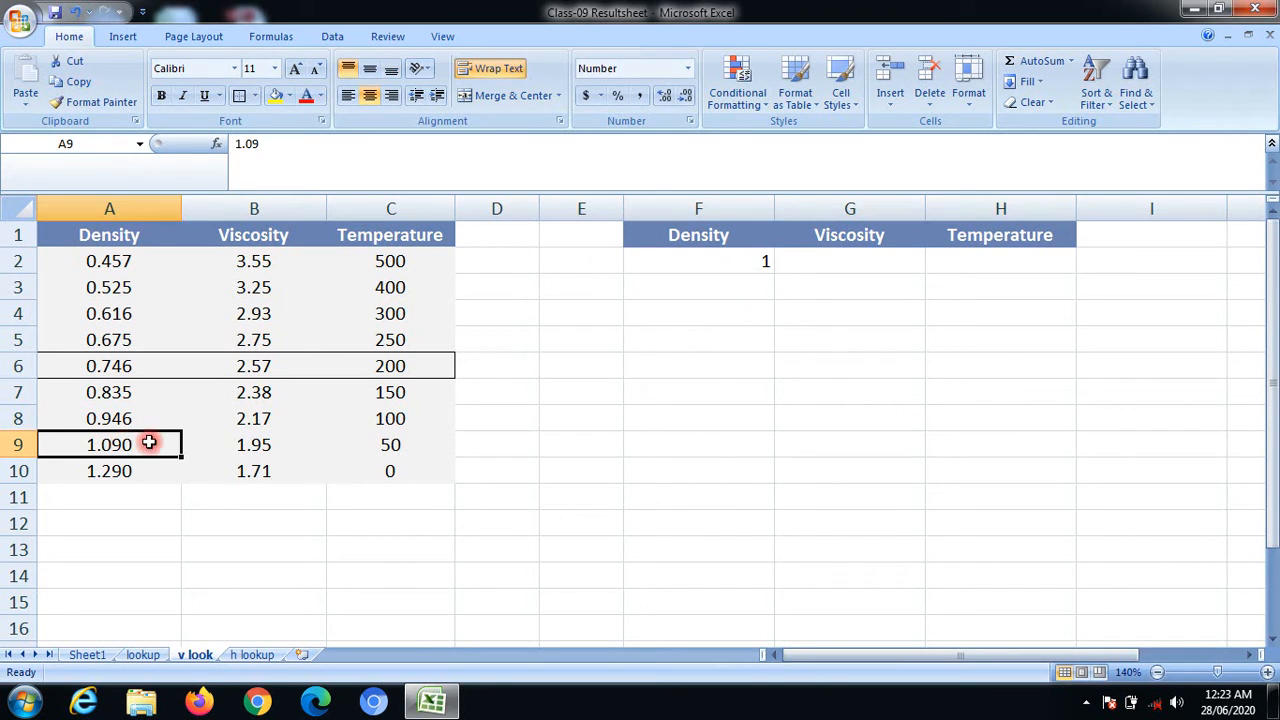
{"action": "left_click", "coordinate": [248, 446]}
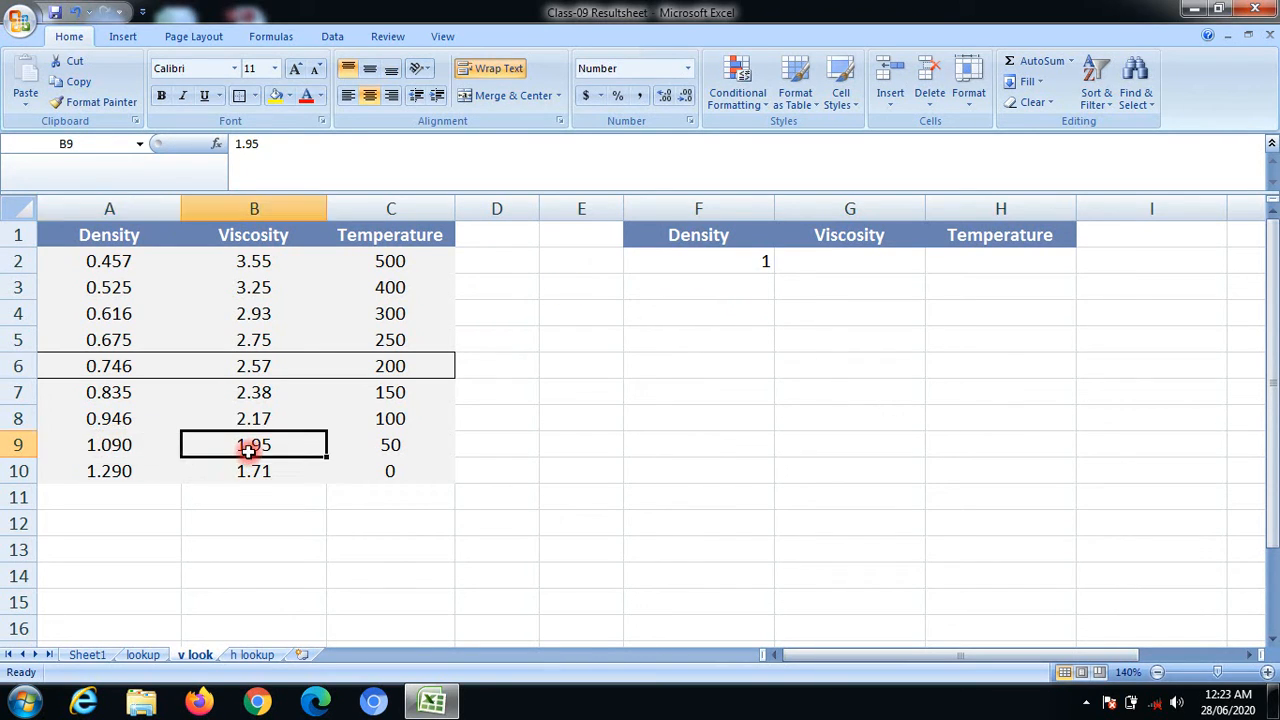
{"action": "left_click", "coordinate": [18, 444]}
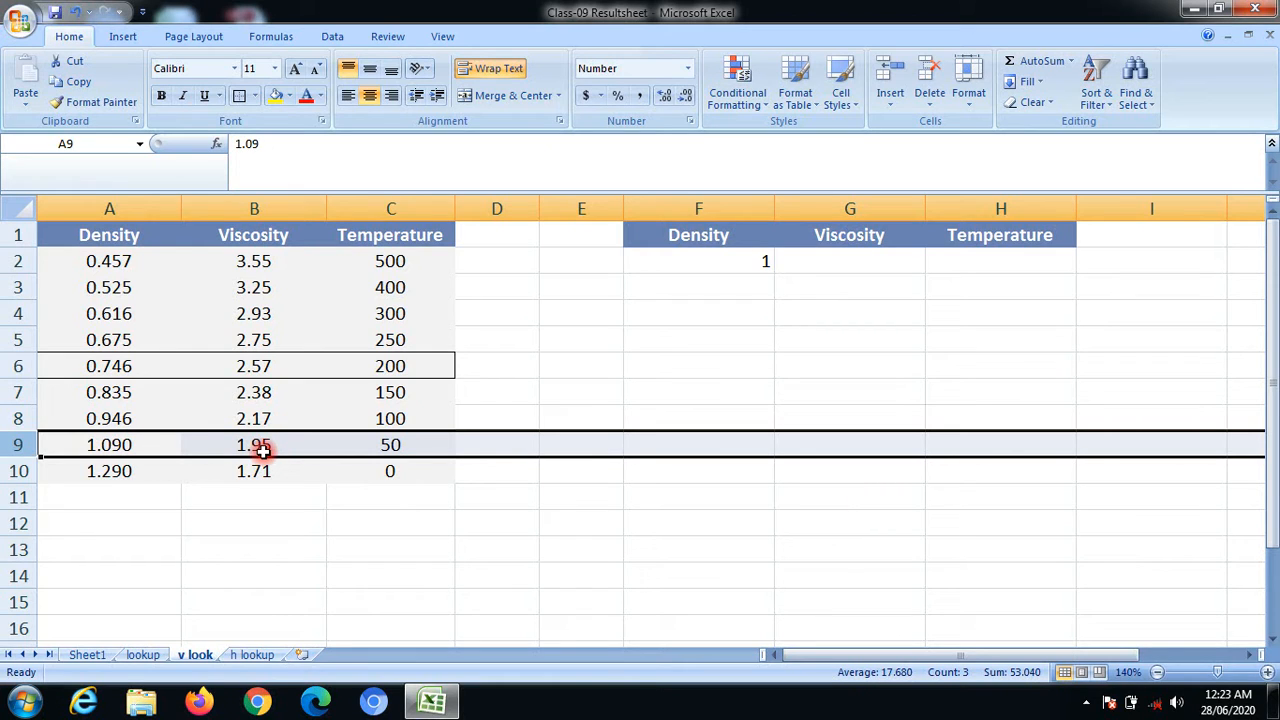
{"action": "left_click", "coordinate": [127, 450]}
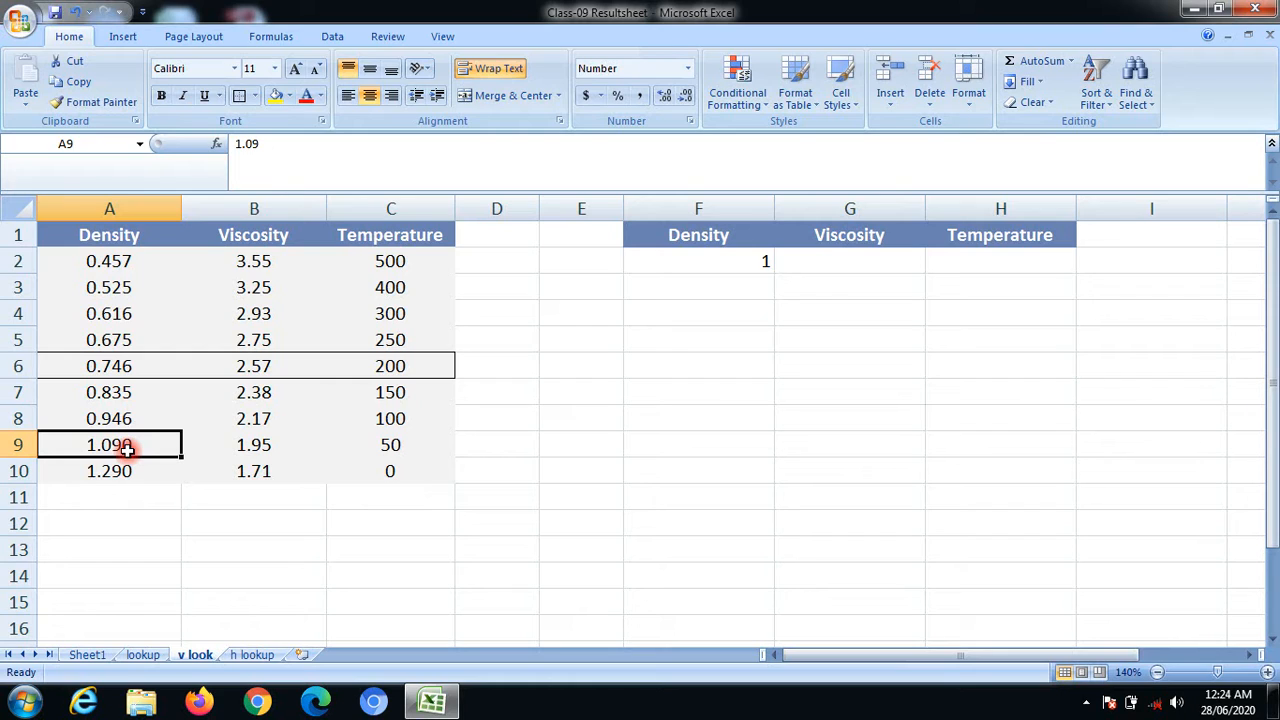
{"action": "left_click", "coordinate": [112, 418]}
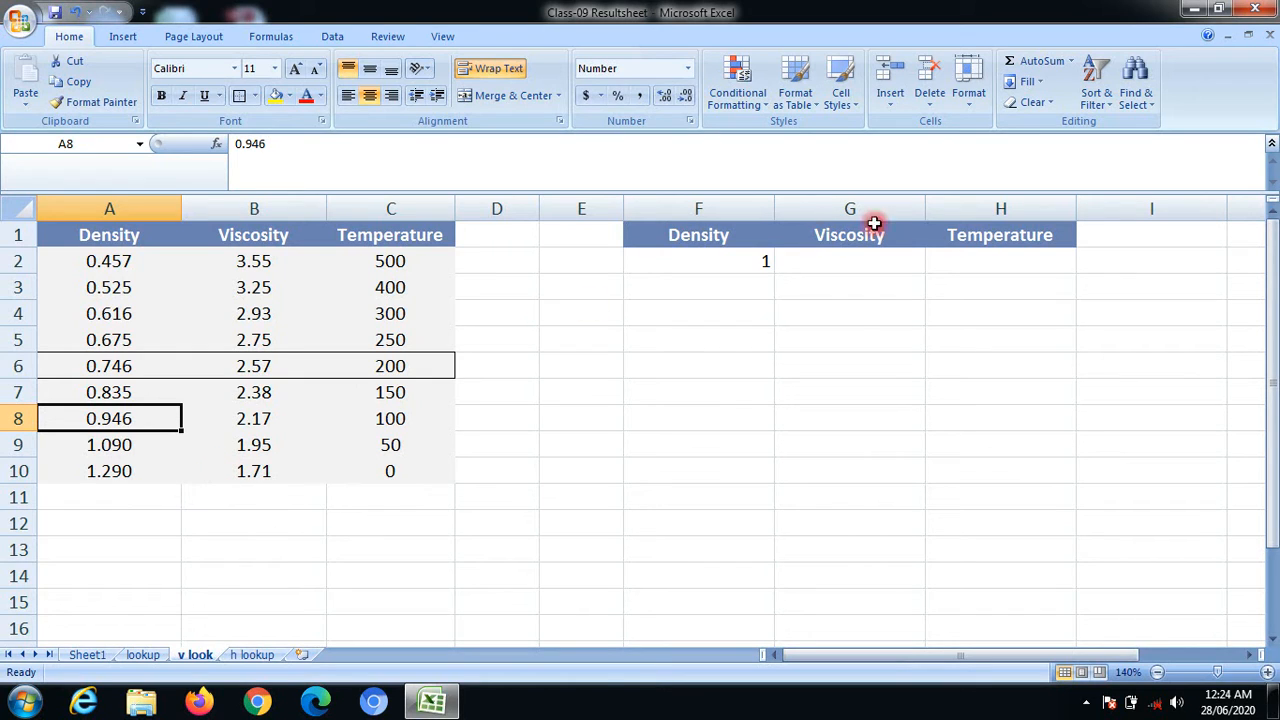
Enter =VLOOKUP(F2,A2:C10,2) in cell G2 to look up the viscosity, and check it against row 8
{"action": "left_click", "coordinate": [857, 264]}
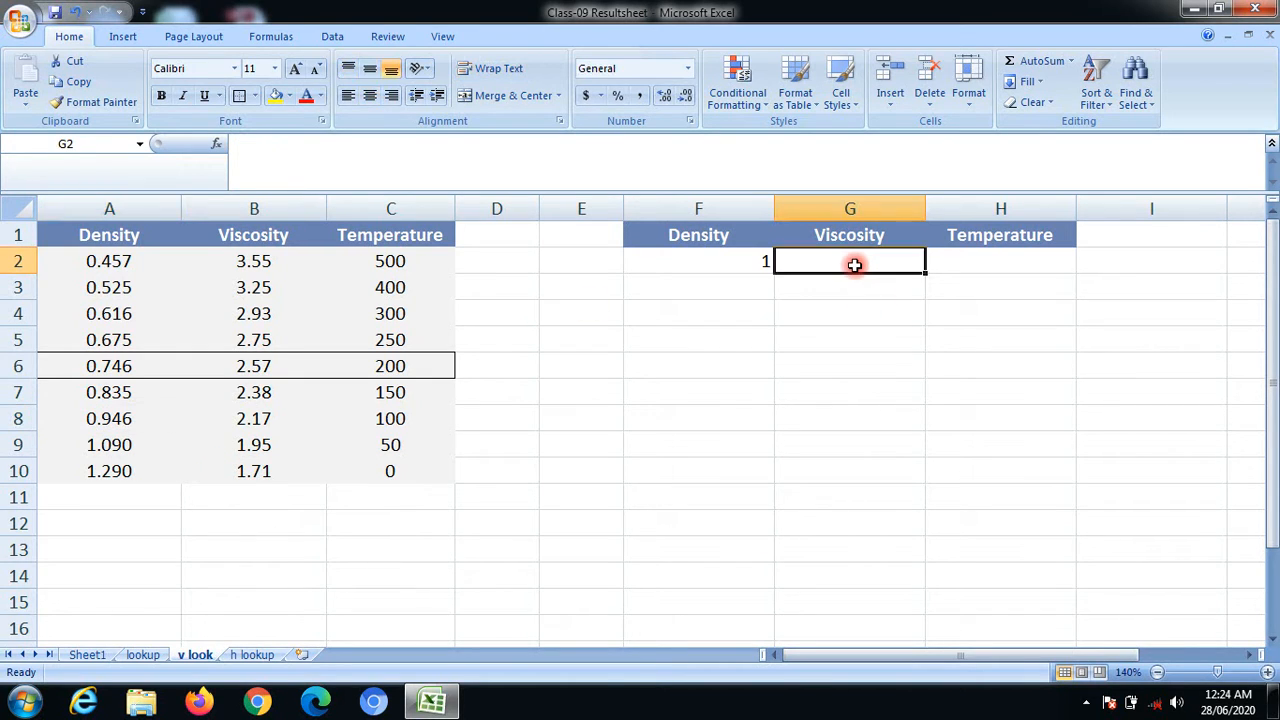
{"action": "type", "text": "="}
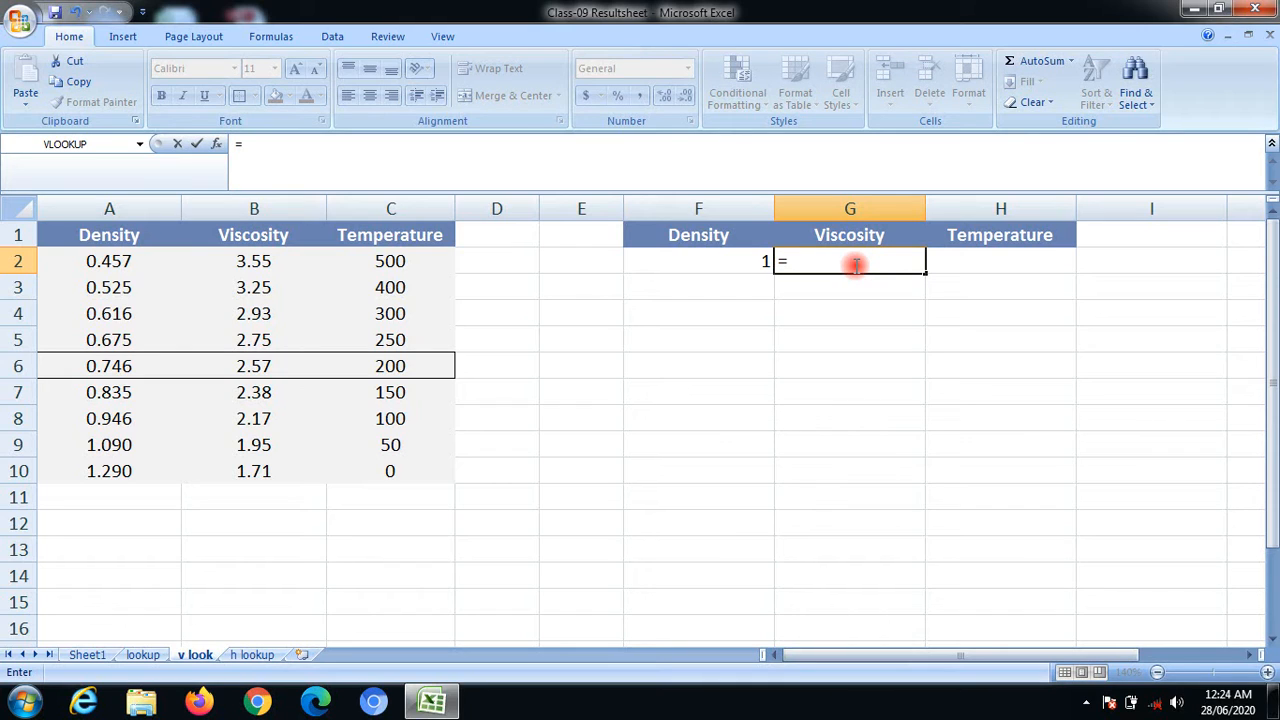
{"action": "type", "text": "vl"}
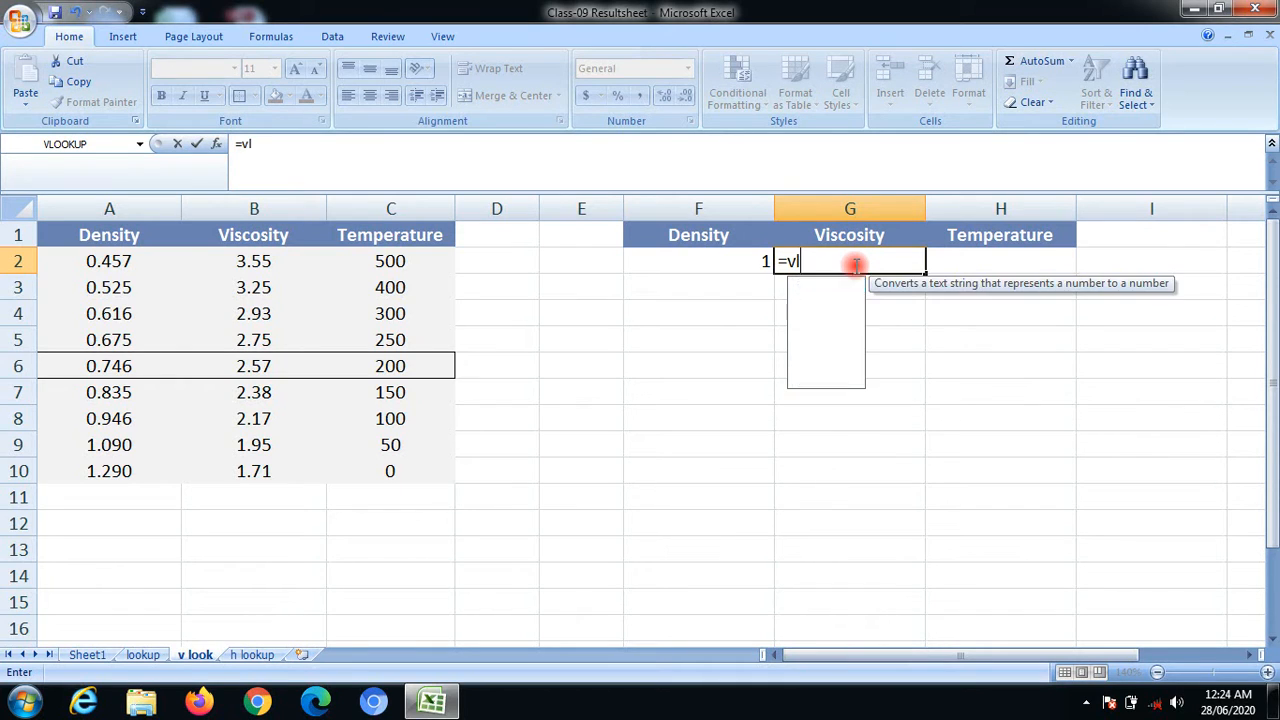
{"action": "type", "text": "oo"}
{"action": "double_click", "coordinate": [851, 284]}
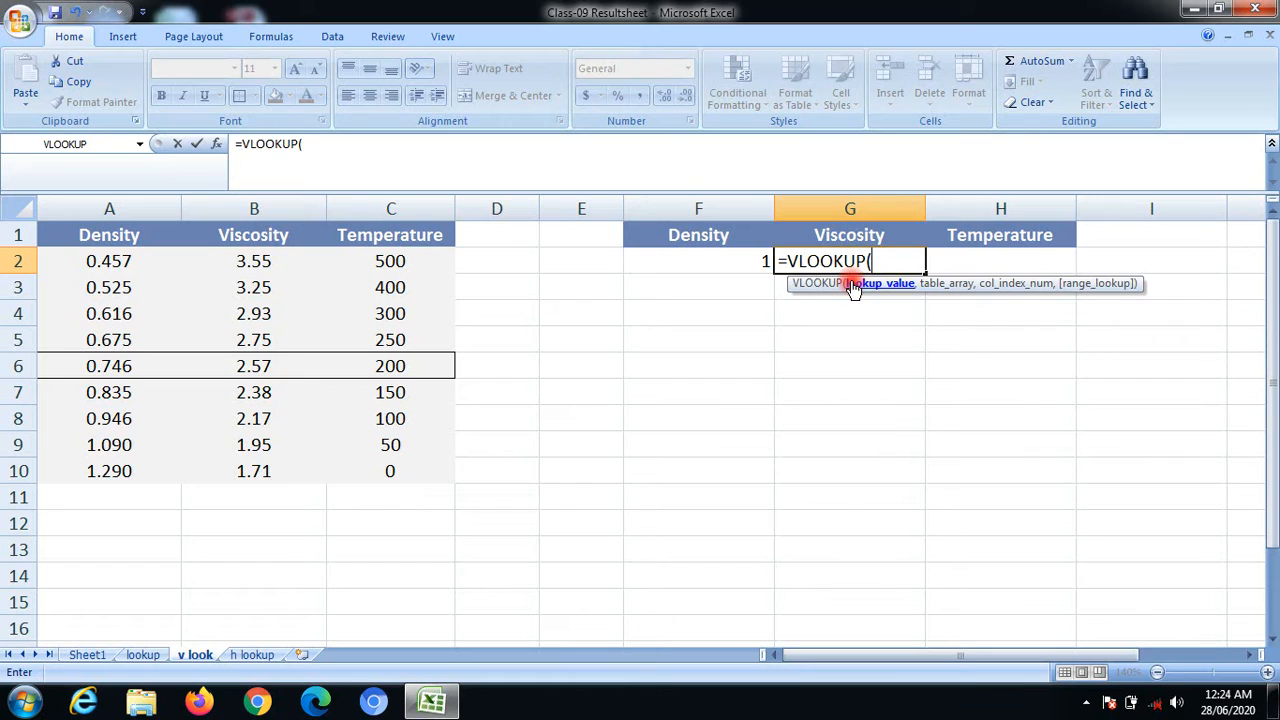
{"action": "left_click", "coordinate": [759, 261]}
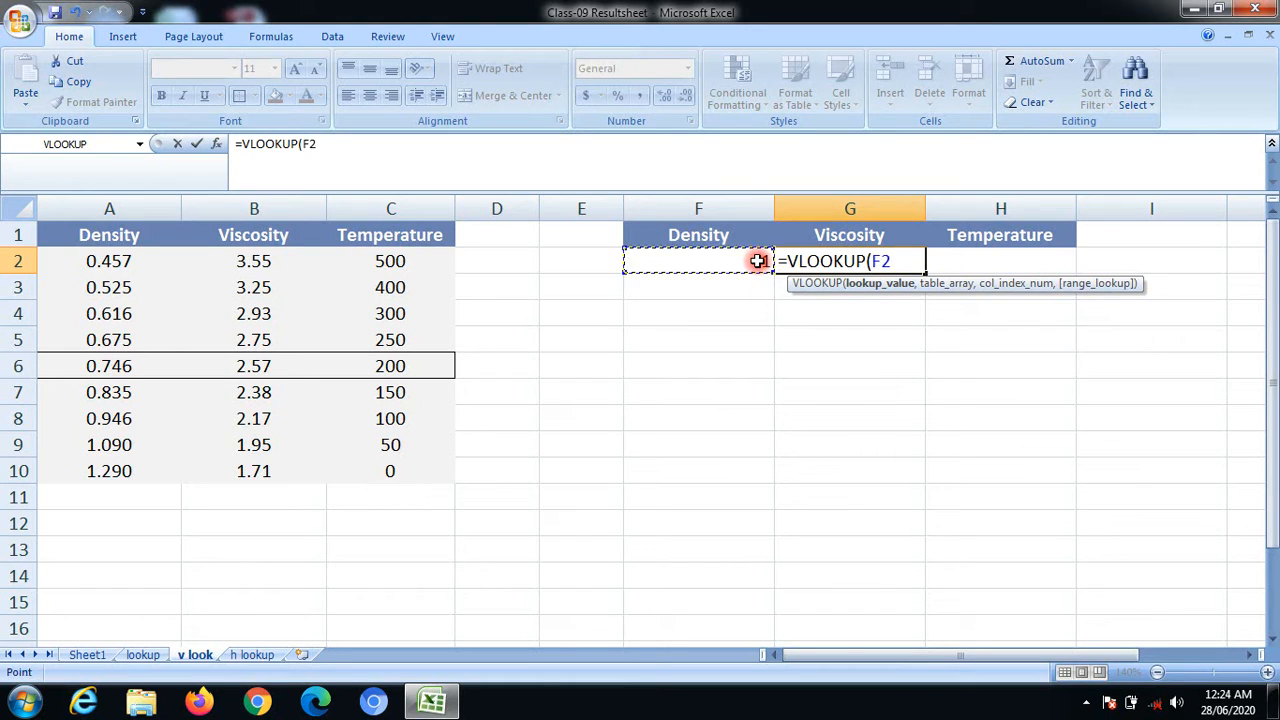
{"action": "type", "text": ","}
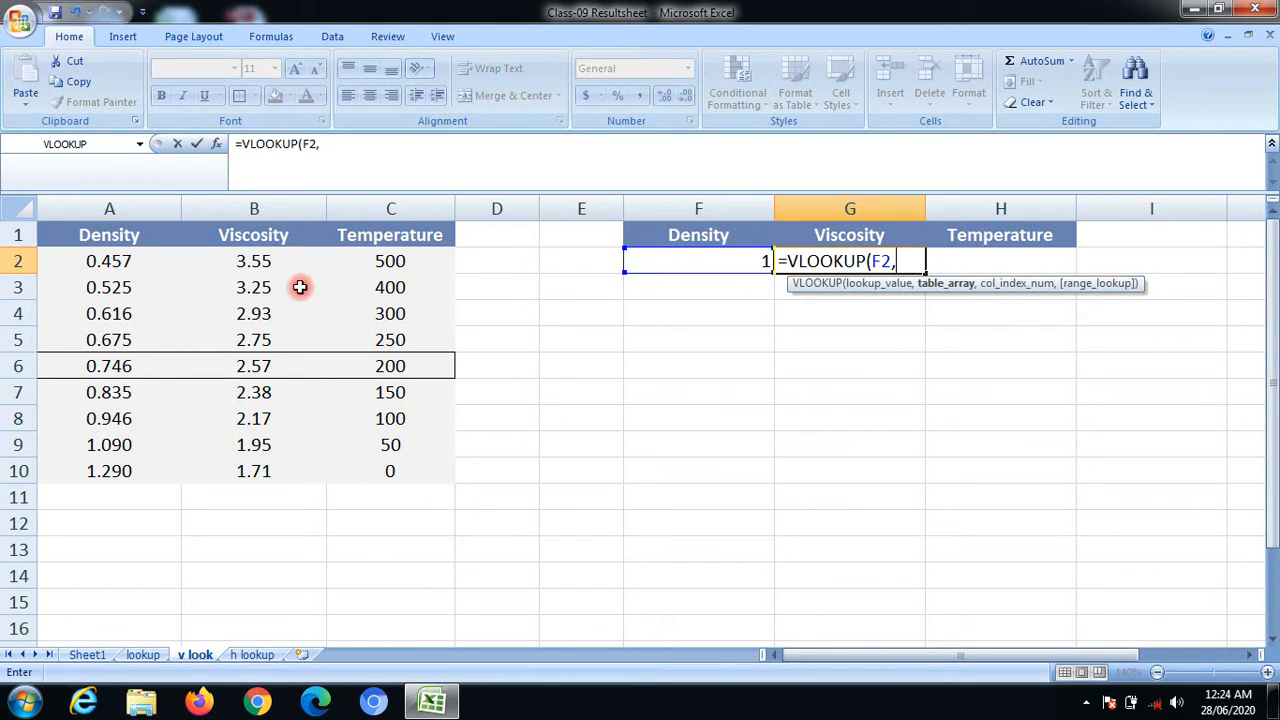
{"action": "left_click_drag", "start_coordinate": [88, 260], "coordinate": [381, 473]}
{"action": "type", "text": ","}
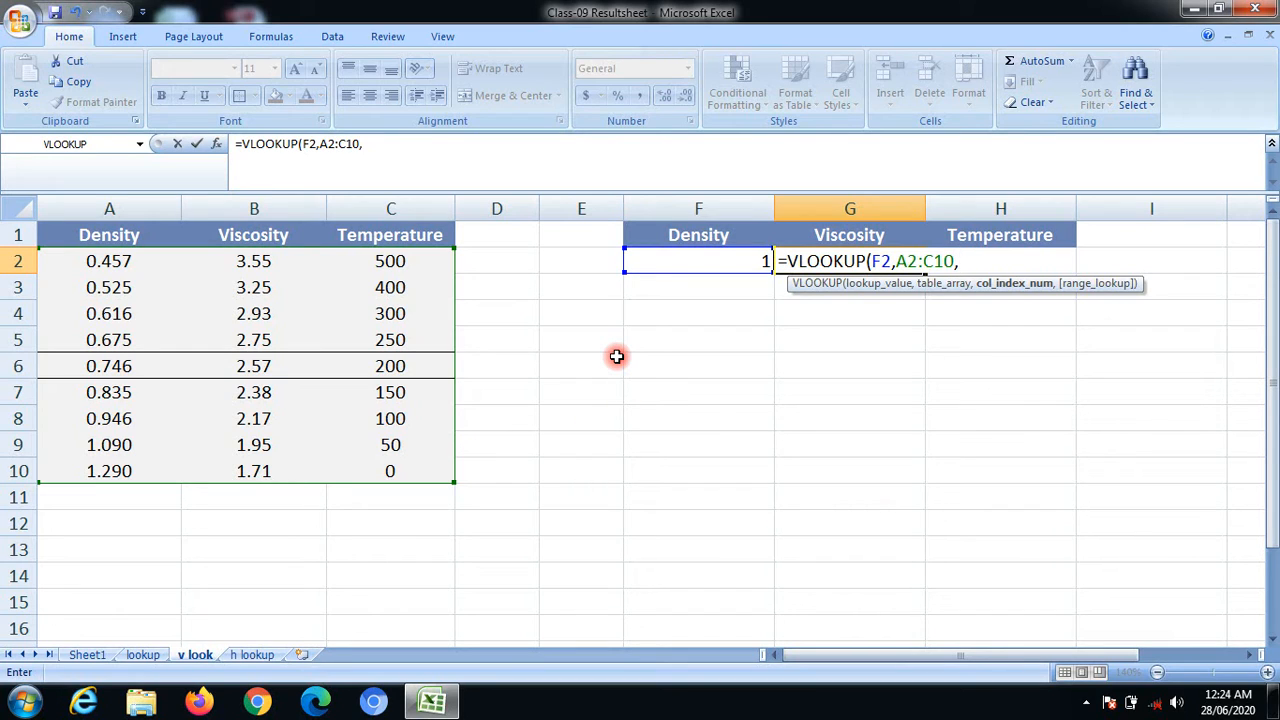
{"action": "type", "text": "2"}
{"action": "key", "text": "Return"}
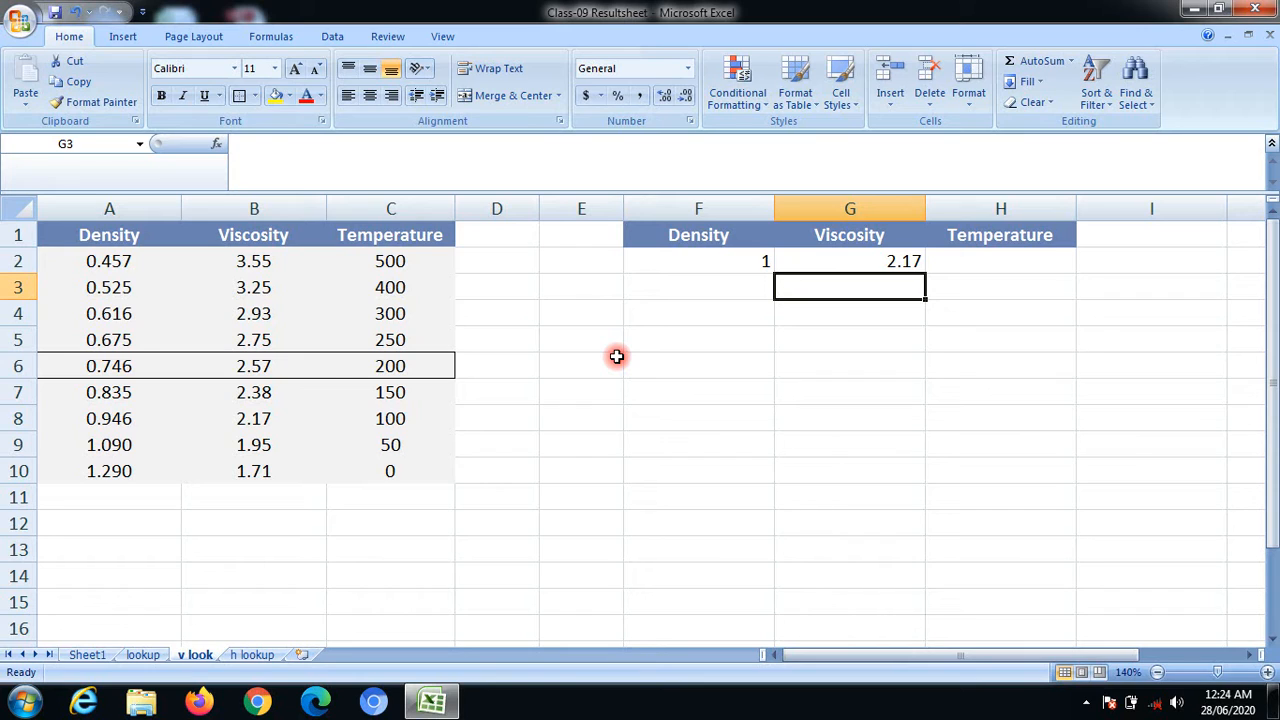
{"action": "left_click", "coordinate": [26, 418]}
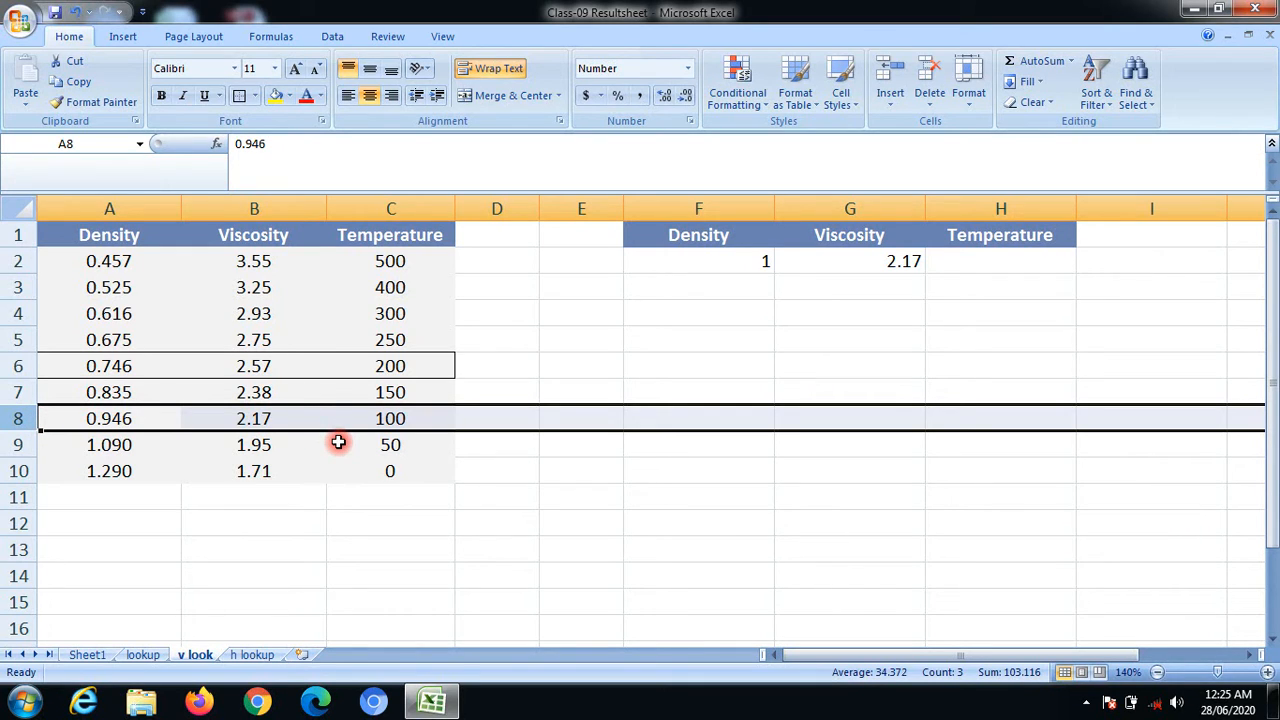
{"action": "left_click", "coordinate": [396, 416]}
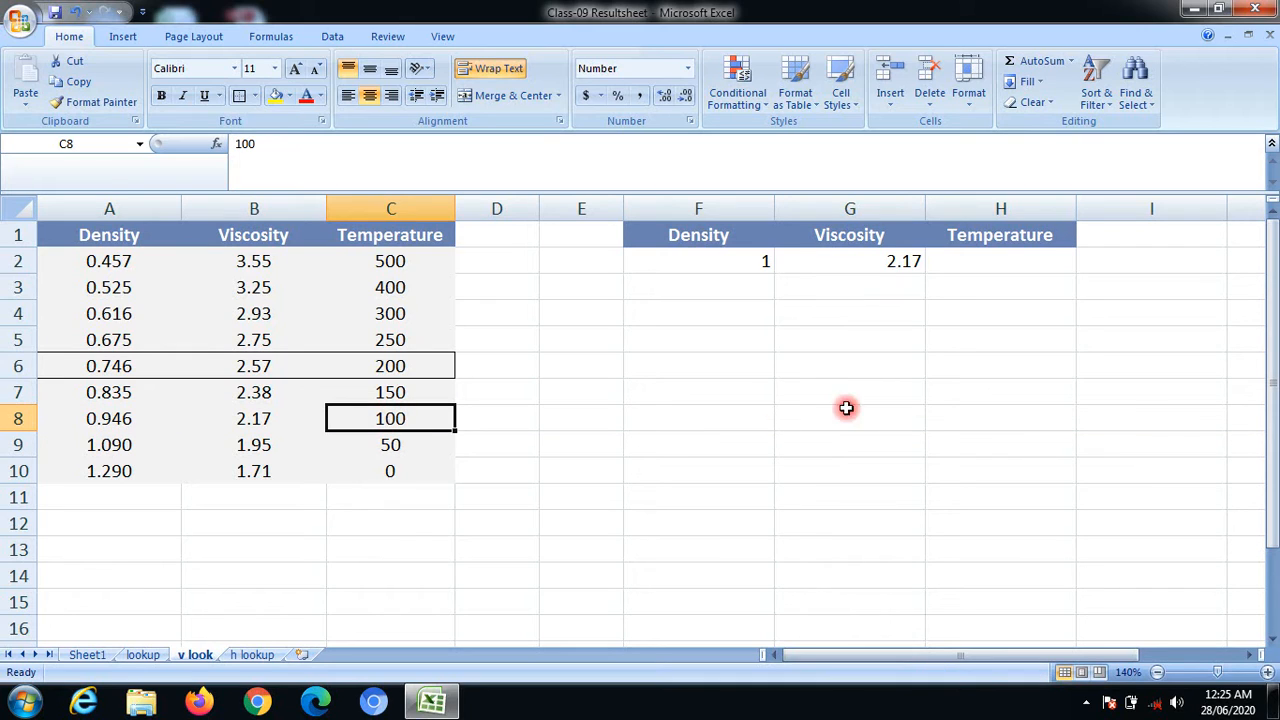
Enter =VLOOKUP(F2,A2:C10,3) in cell H2 to look up the temperature, and check it against row 8
{"action": "left_click", "coordinate": [970, 263]}
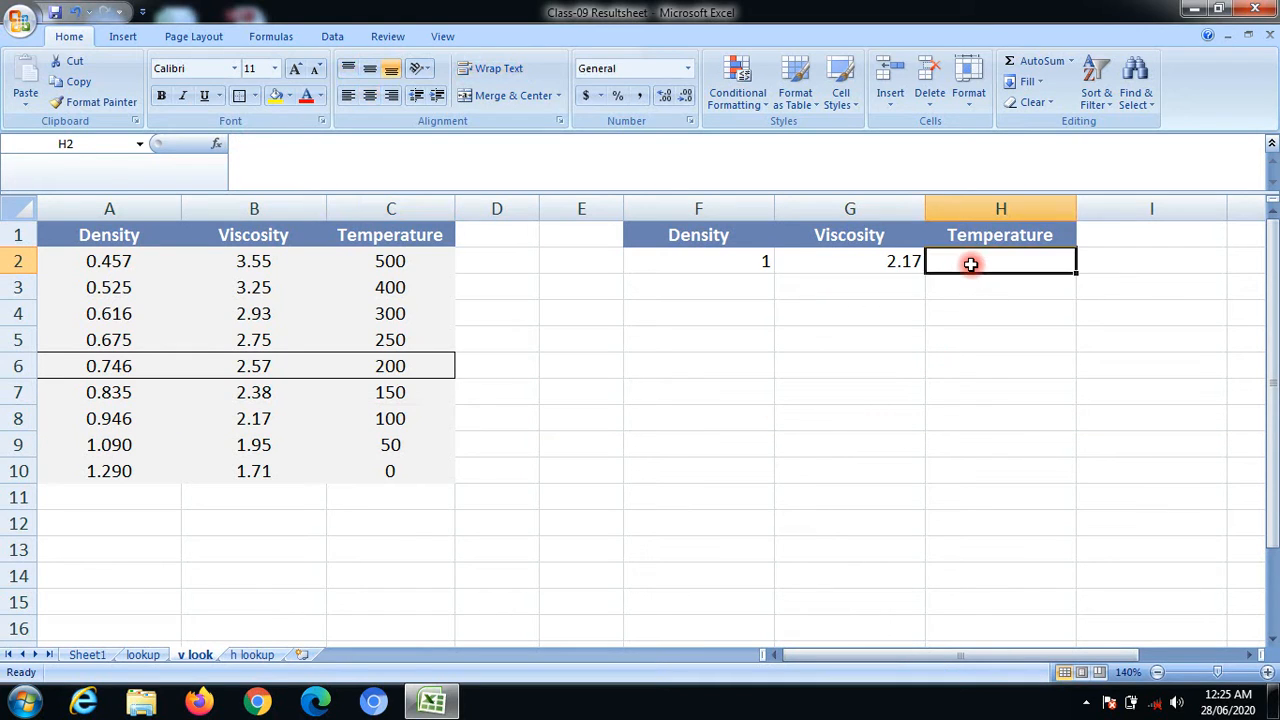
{"action": "type", "text": "=v"}
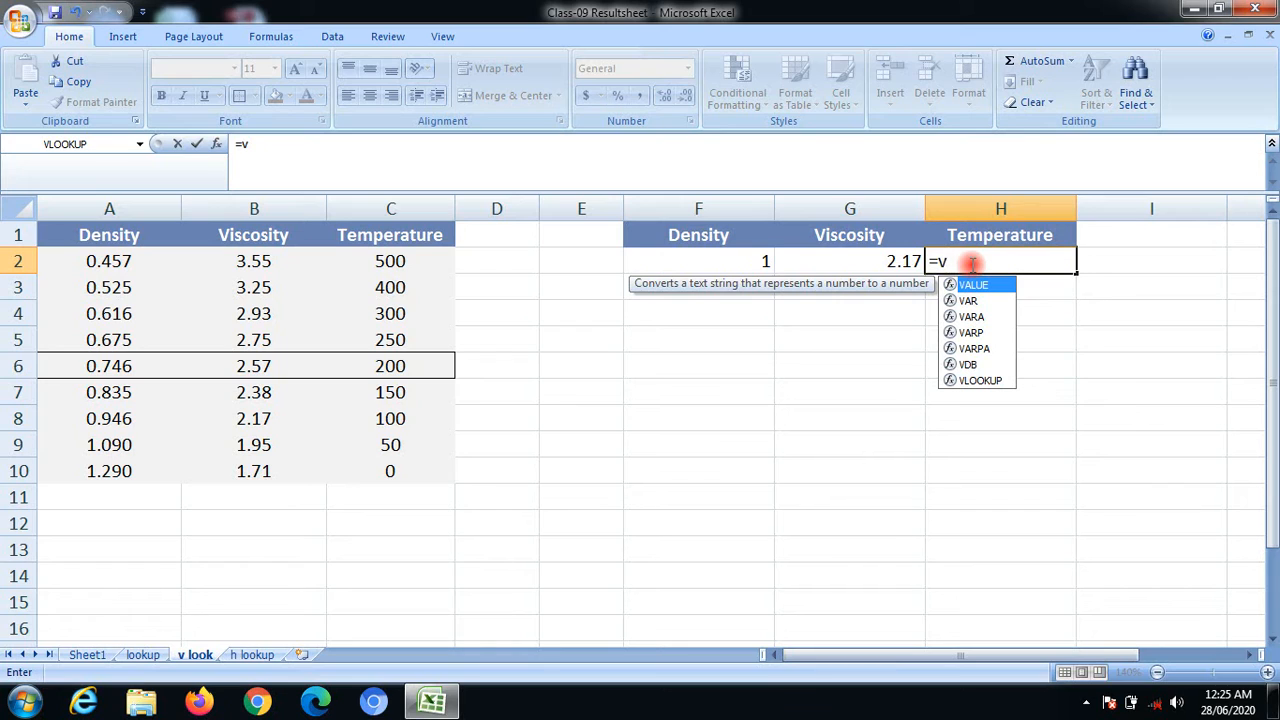
{"action": "type", "text": "o"}
{"action": "key", "text": "BackSpace"}
{"action": "type", "text": "l"}
{"action": "double_click", "coordinate": [1005, 287]}
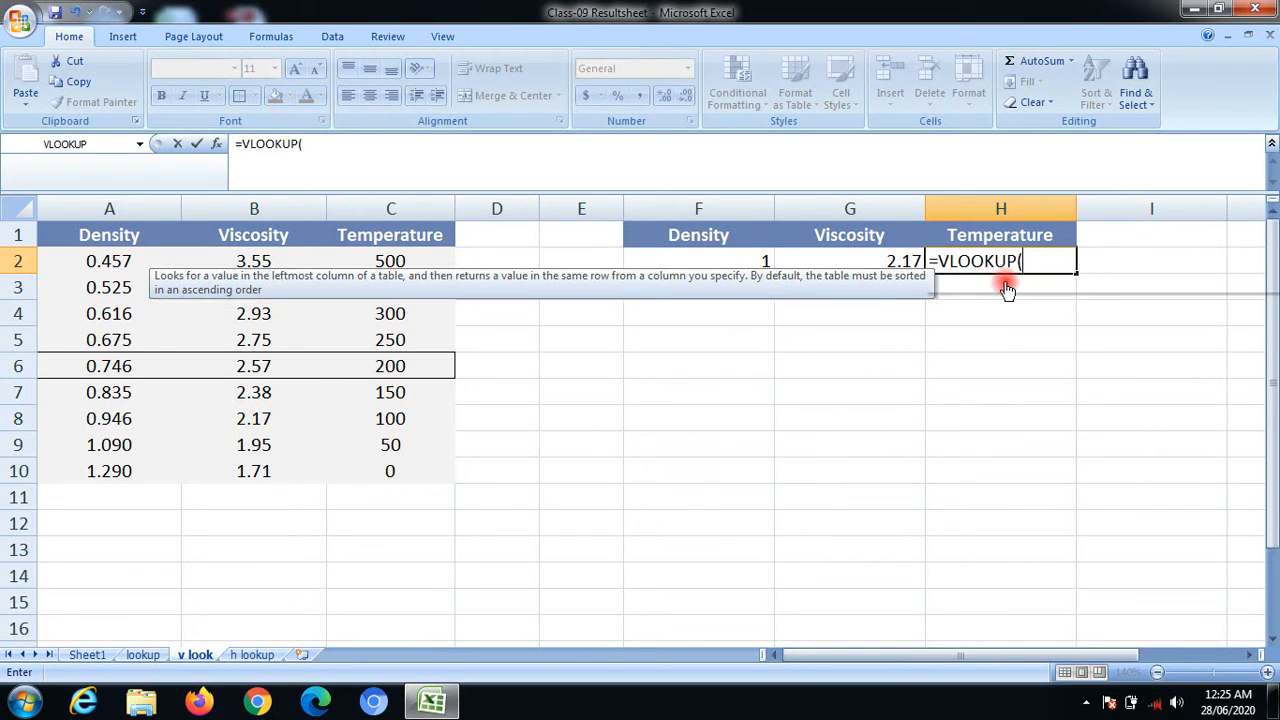
{"action": "left_click", "coordinate": [748, 254]}
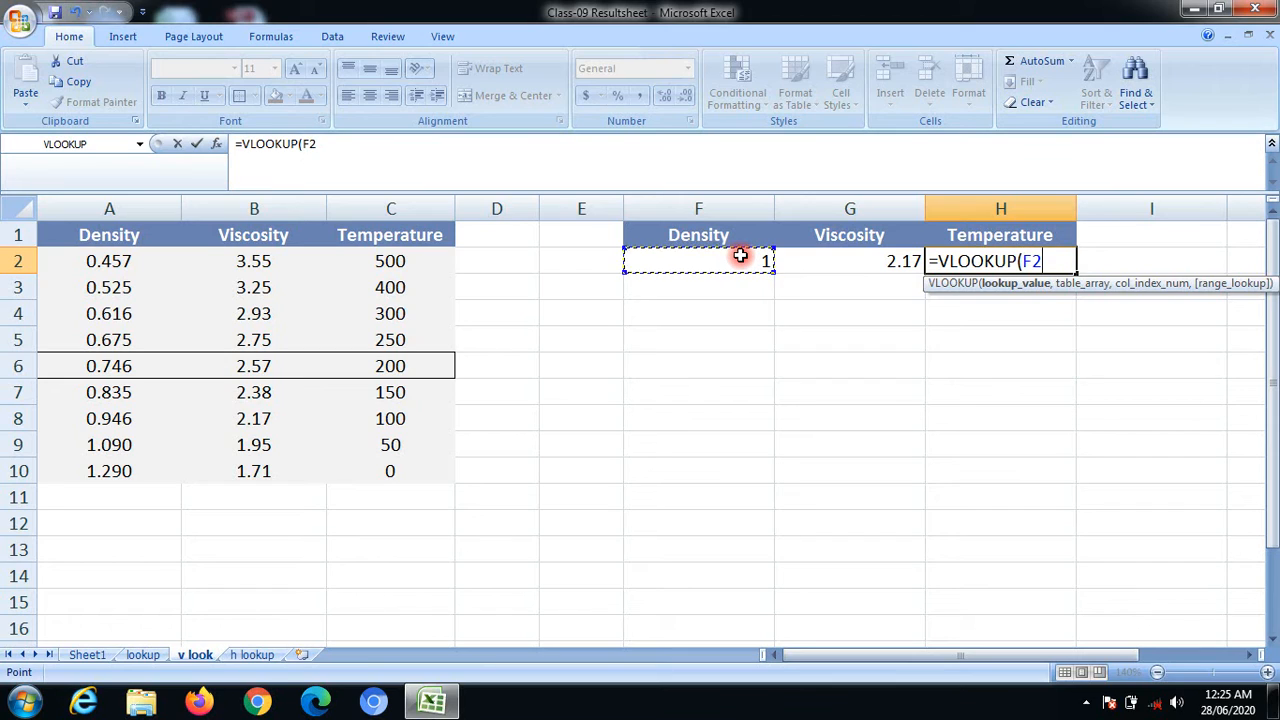
{"action": "type", "text": ","}
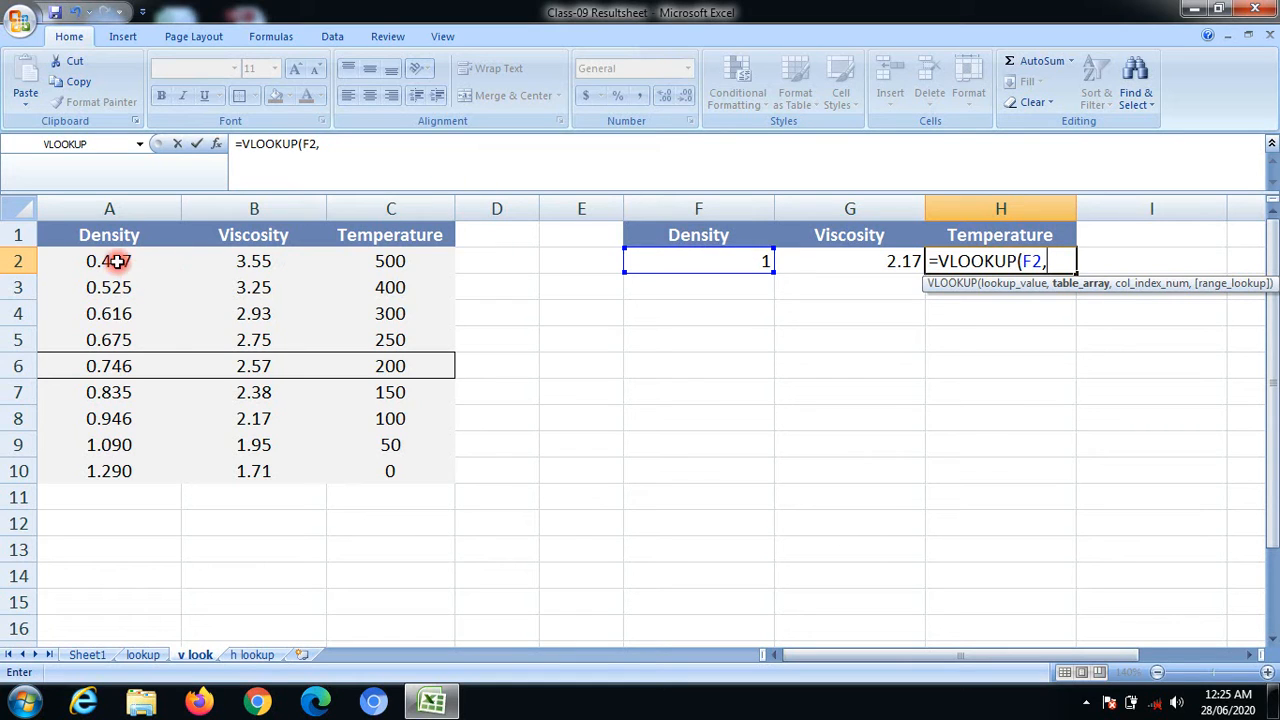
{"action": "left_click_drag", "start_coordinate": [117, 261], "coordinate": [340, 471]}
{"action": "type", "text": ","}
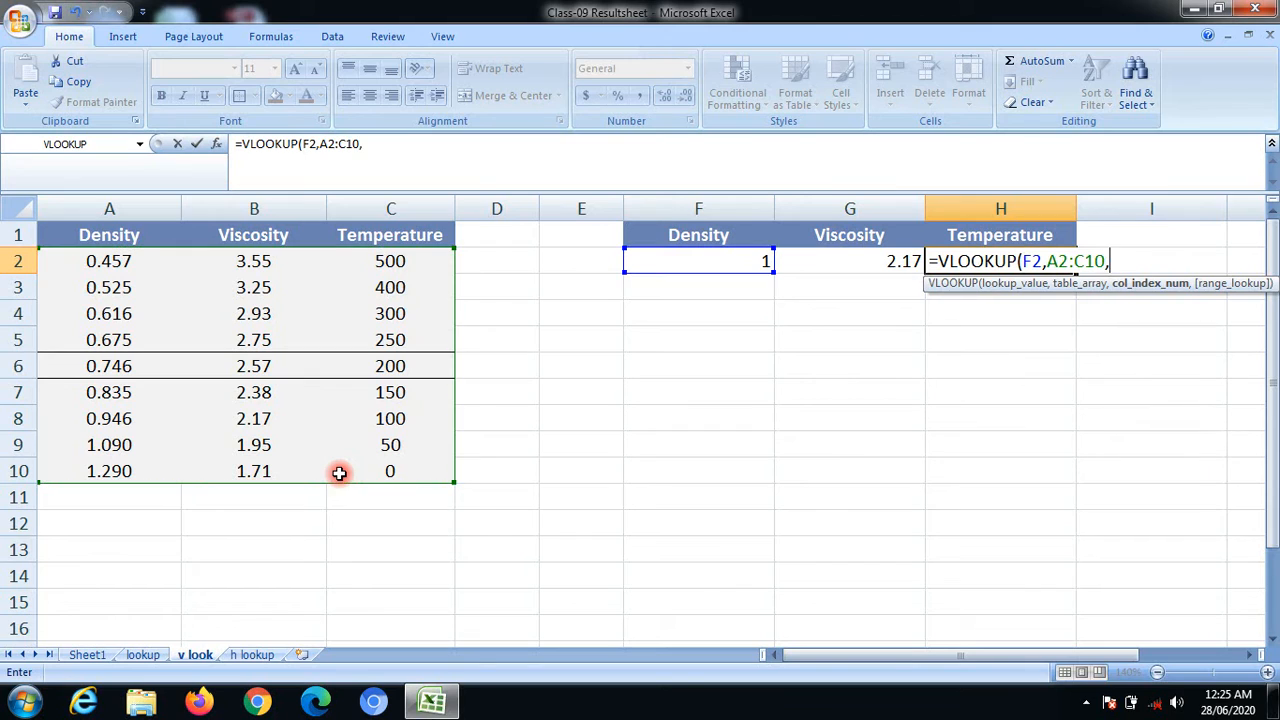
{"action": "type", "text": "3"}
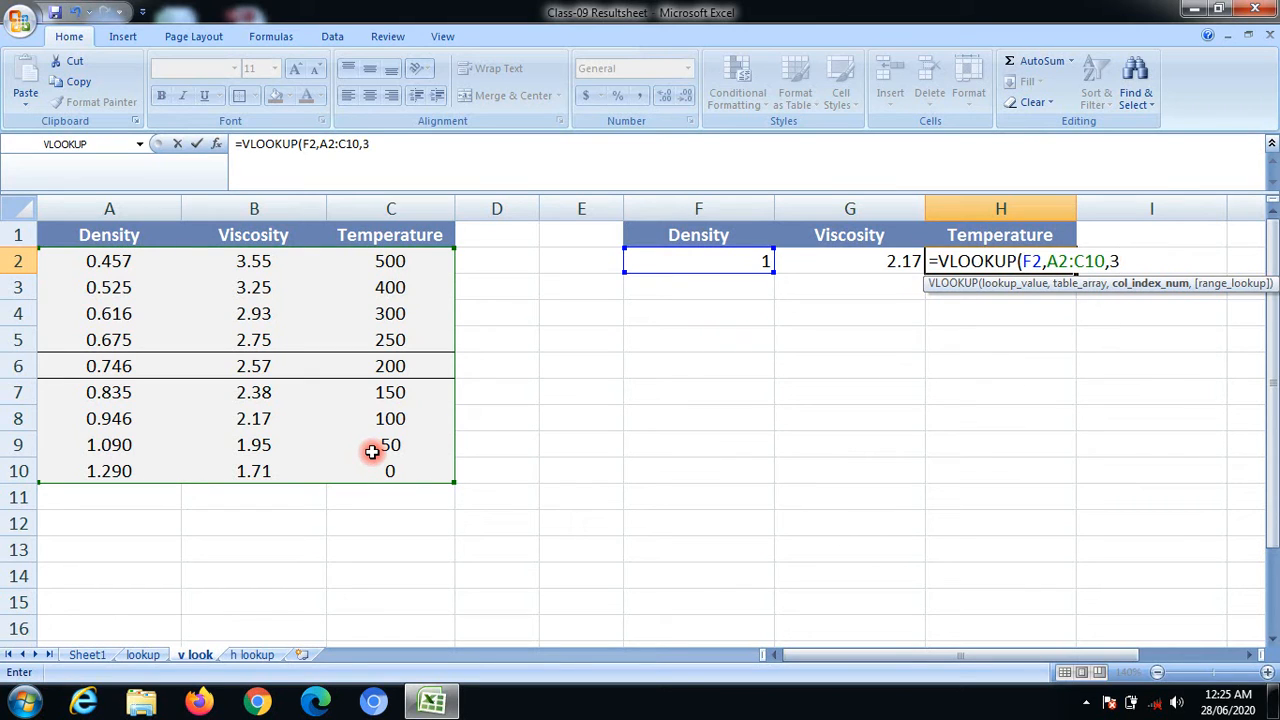
{"action": "key", "text": "Return"}
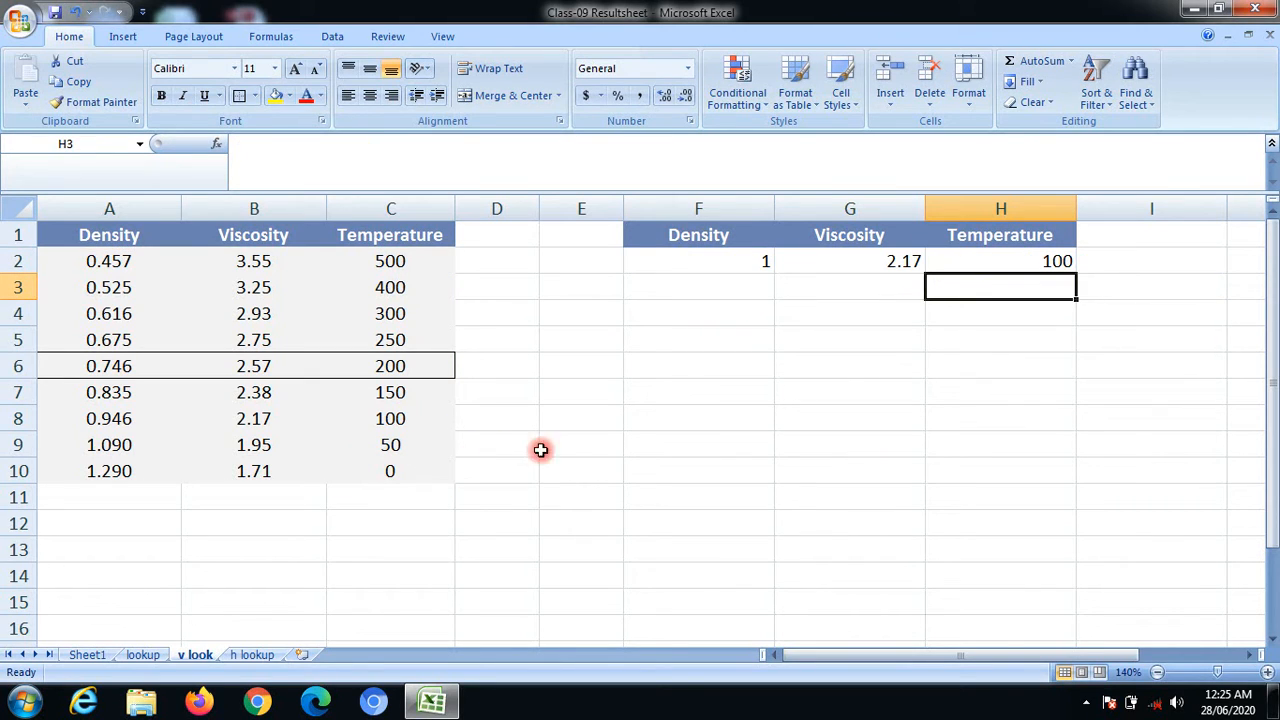
{"action": "left_click", "coordinate": [16, 418]}
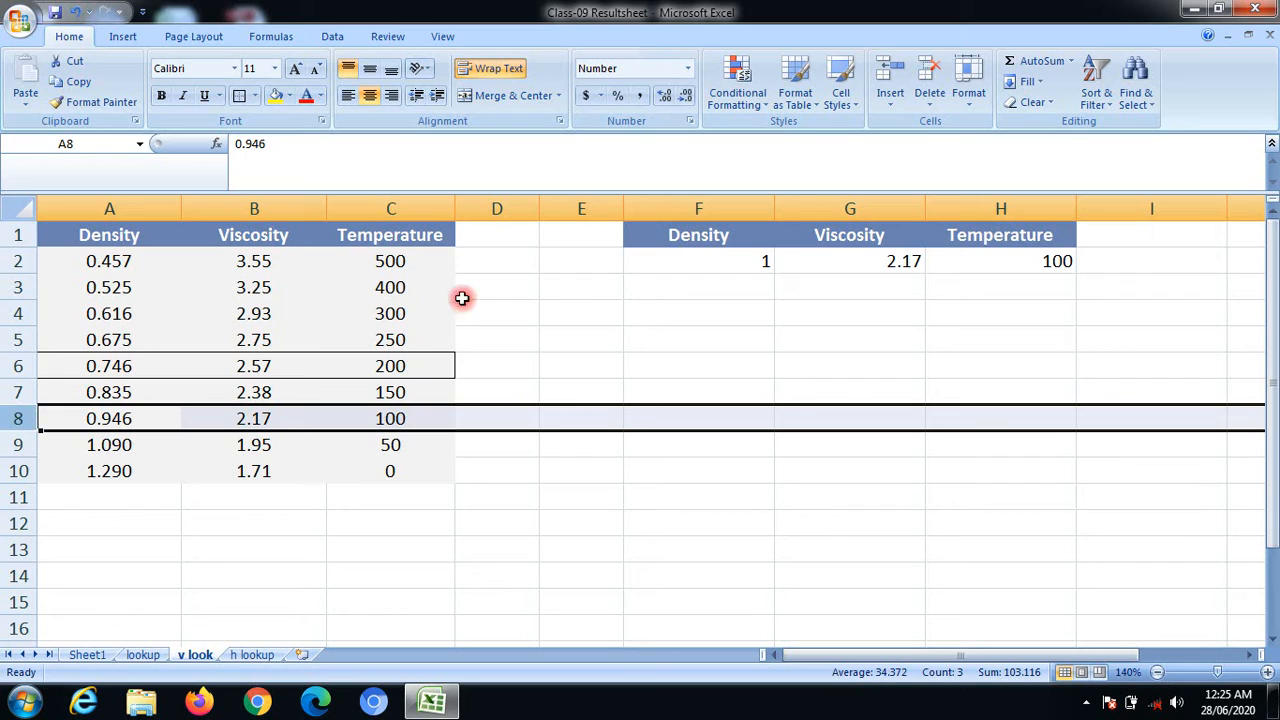
Enter 0.8 as the second lookup density in cell F3
{"action": "left_click", "coordinate": [738, 289]}
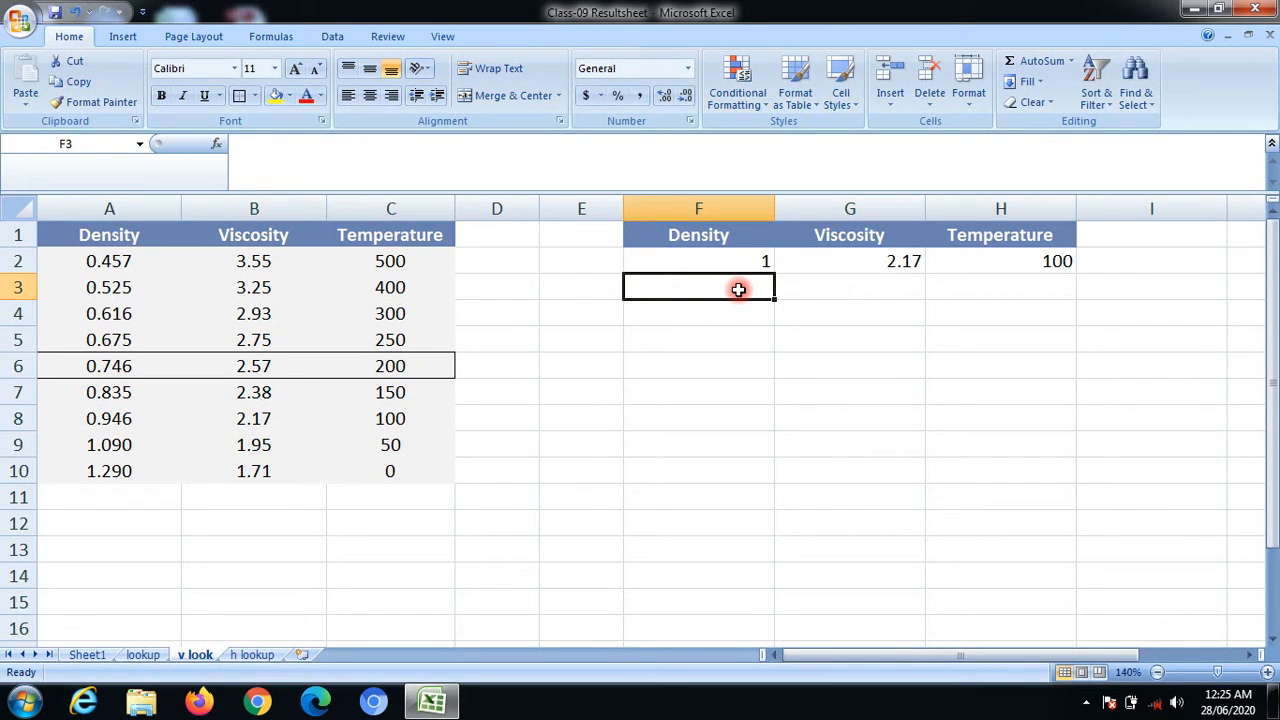
{"action": "double_click", "coordinate": [738, 289]}
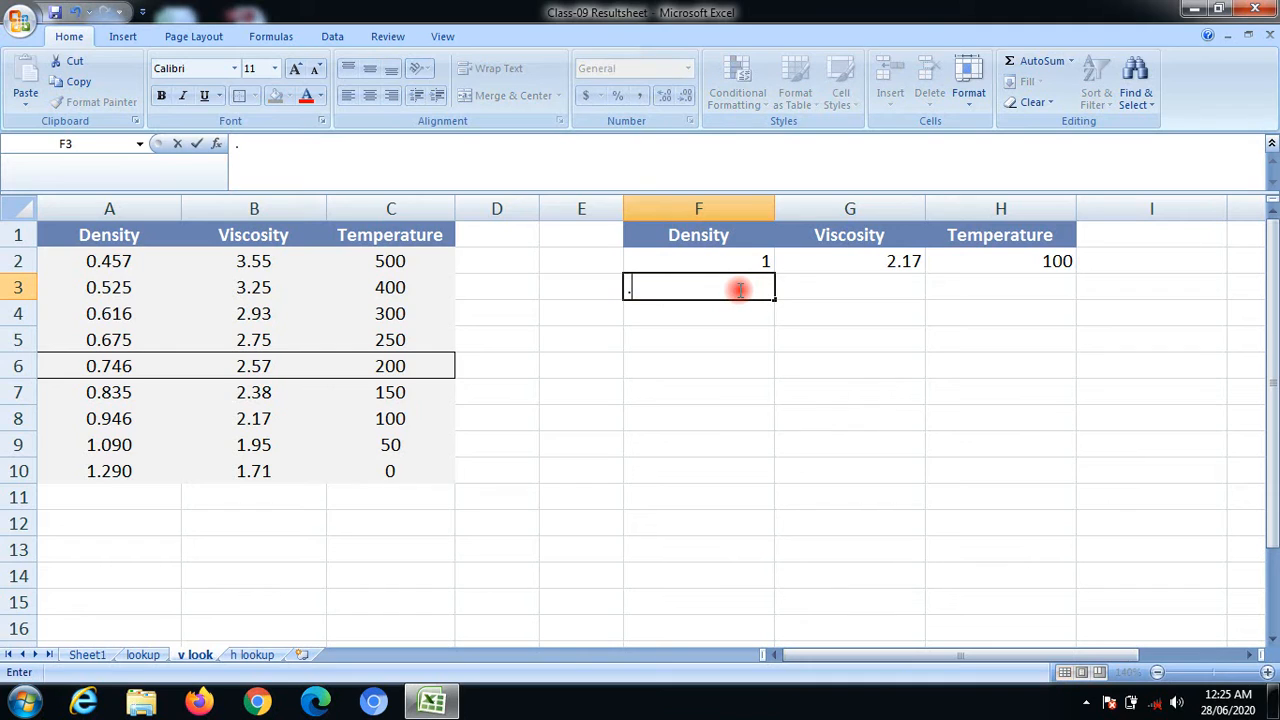
{"action": "type", "text": ".6"}
{"action": "key", "text": "BackSpace"}
{"action": "type", "text": "8"}
{"action": "key", "text": "Return"}
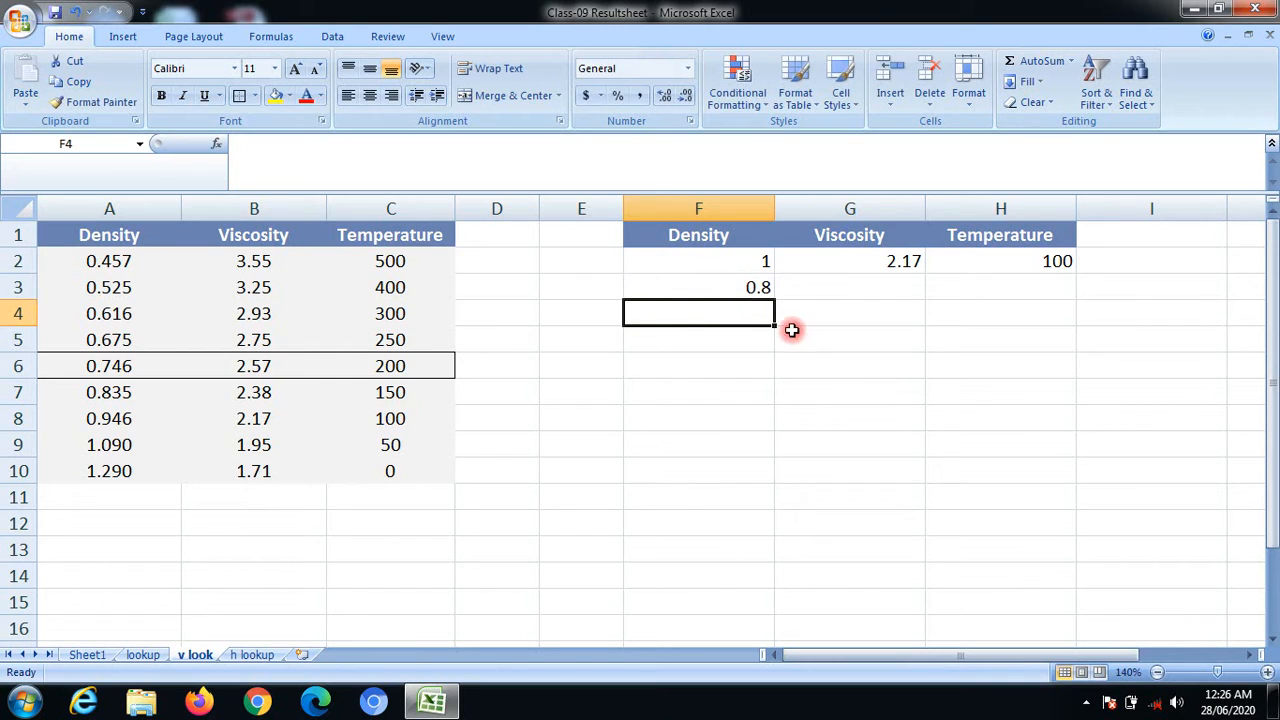
{"action": "left_click", "coordinate": [760, 287]}
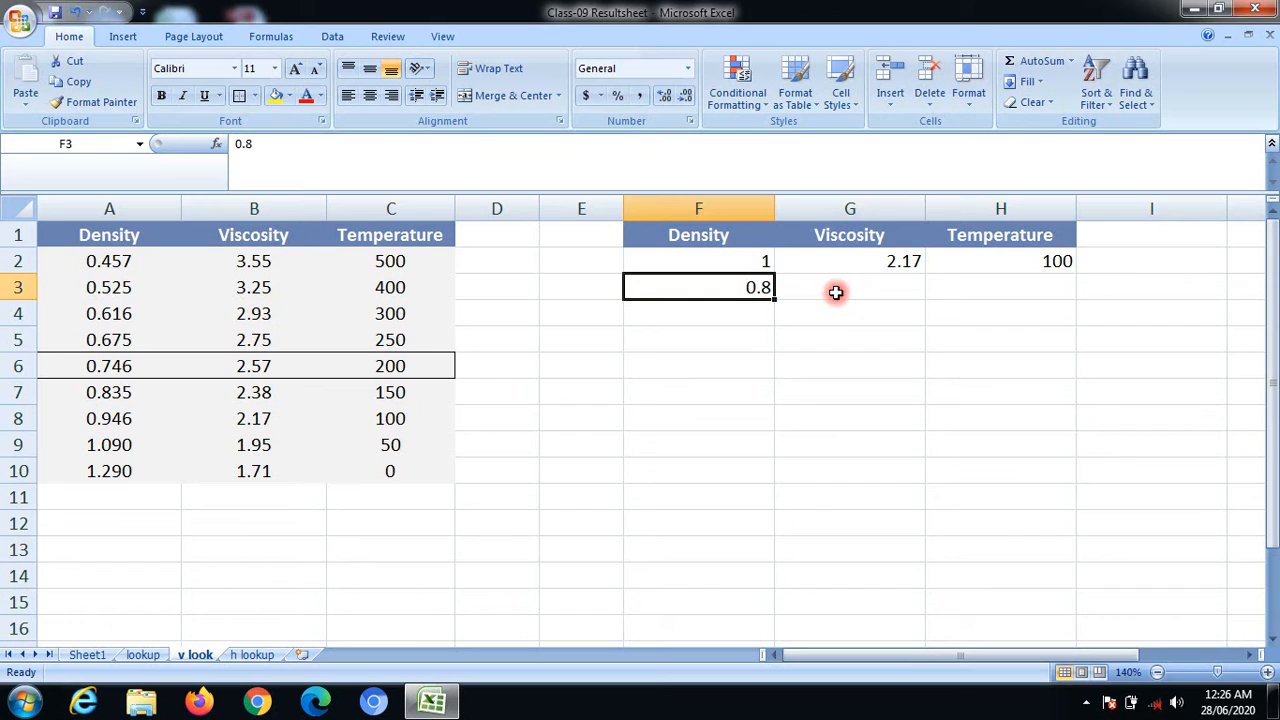
Examine the source table's rows 7 and 6 for the closest density below the lookup value in F3
{"action": "left_click", "coordinate": [109, 393]}
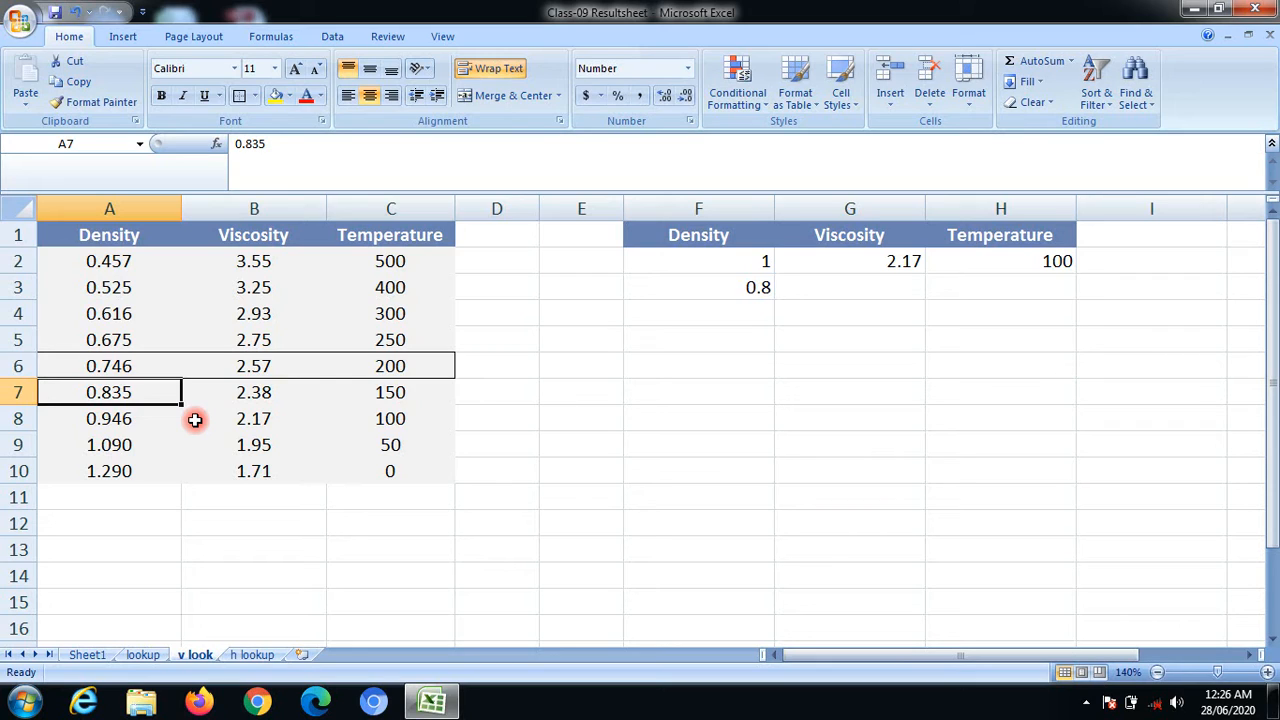
{"action": "left_click", "coordinate": [17, 364]}
{"action": "left_click", "coordinate": [94, 366]}
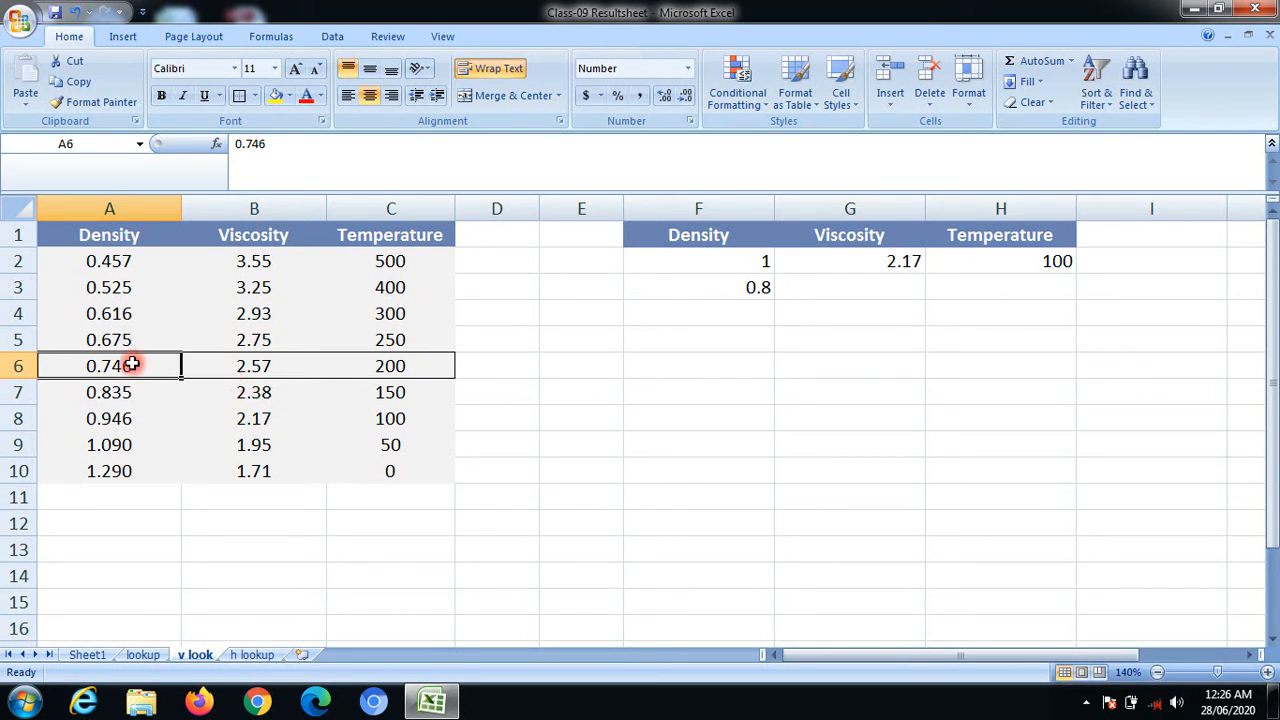
{"action": "left_click", "coordinate": [249, 366]}
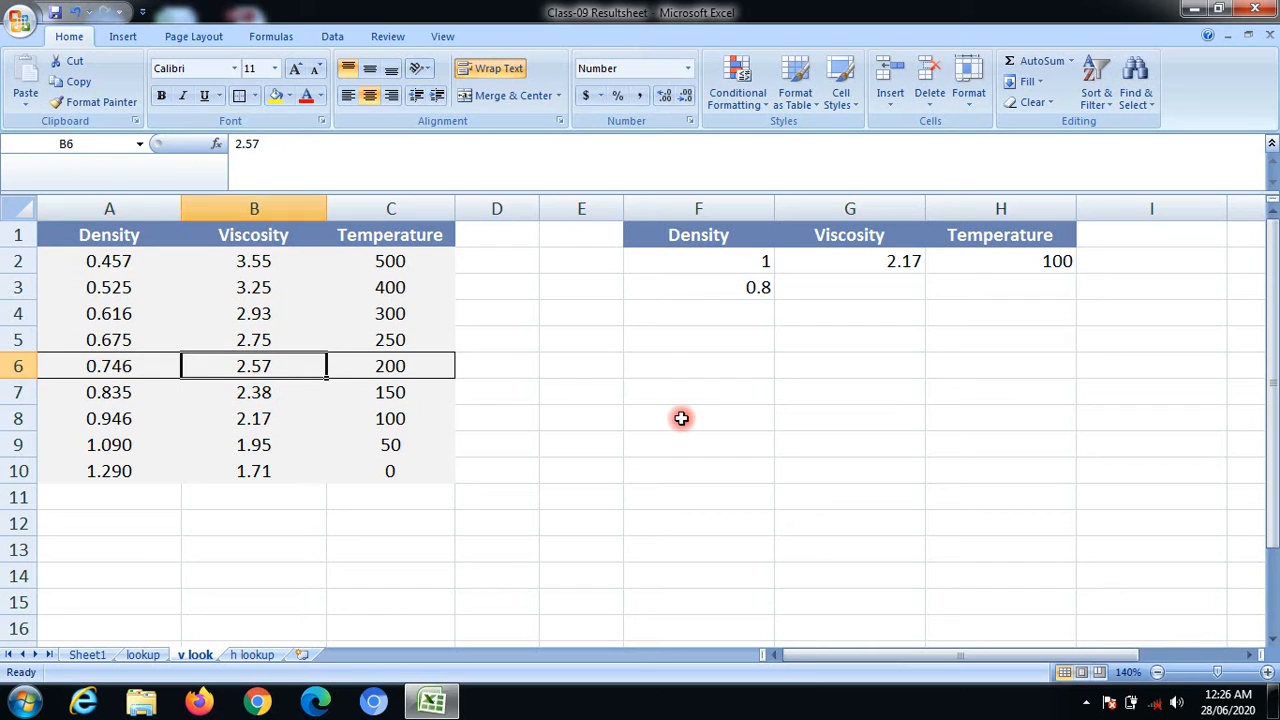
Enter =VLOOKUP(F3,A2:C10,2) in cell G3 to look up the viscosity for the second density
{"action": "left_click", "coordinate": [889, 286]}
{"action": "type", "text": "=vloo"}
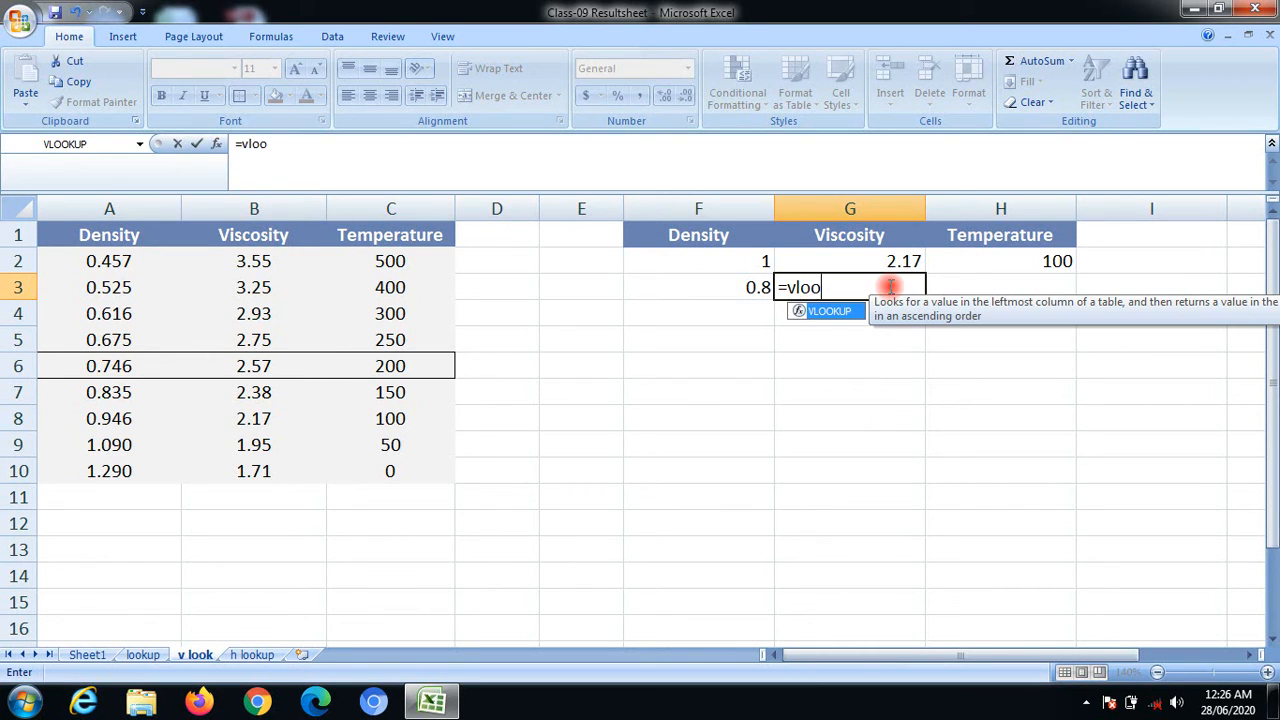
{"action": "double_click", "coordinate": [832, 310]}
{"action": "left_click", "coordinate": [761, 287]}
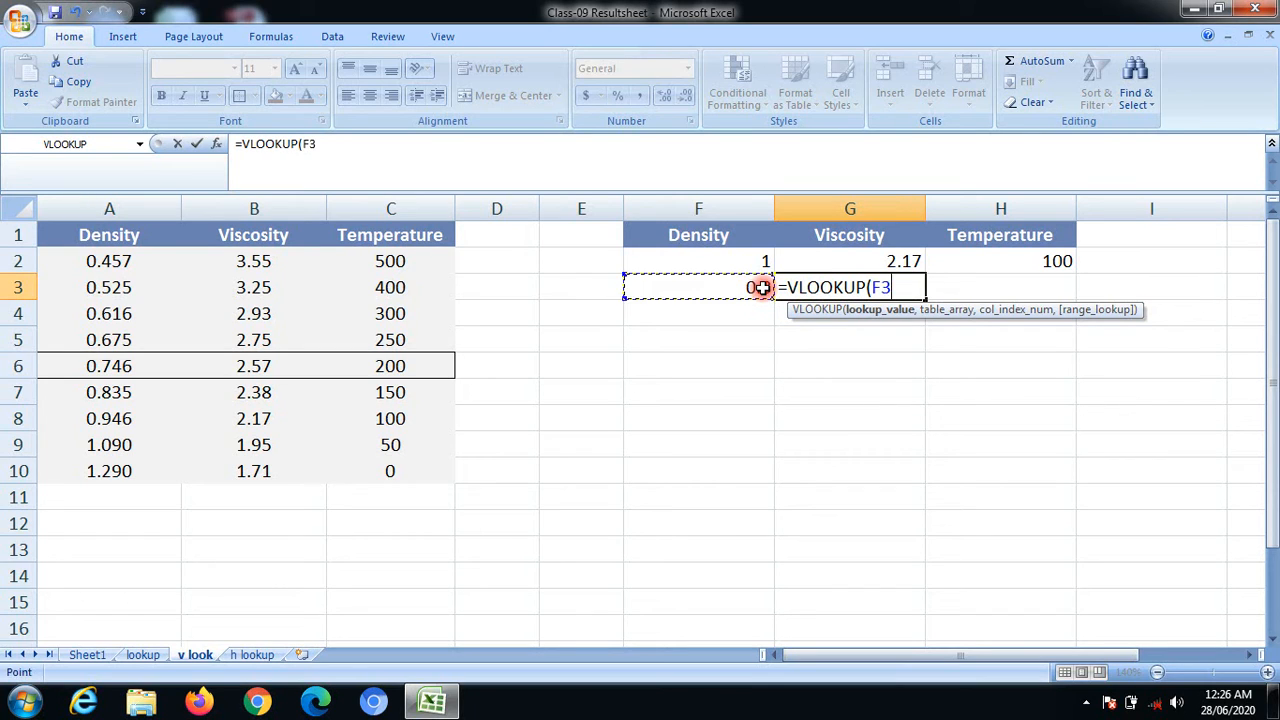
{"action": "type", "text": ","}
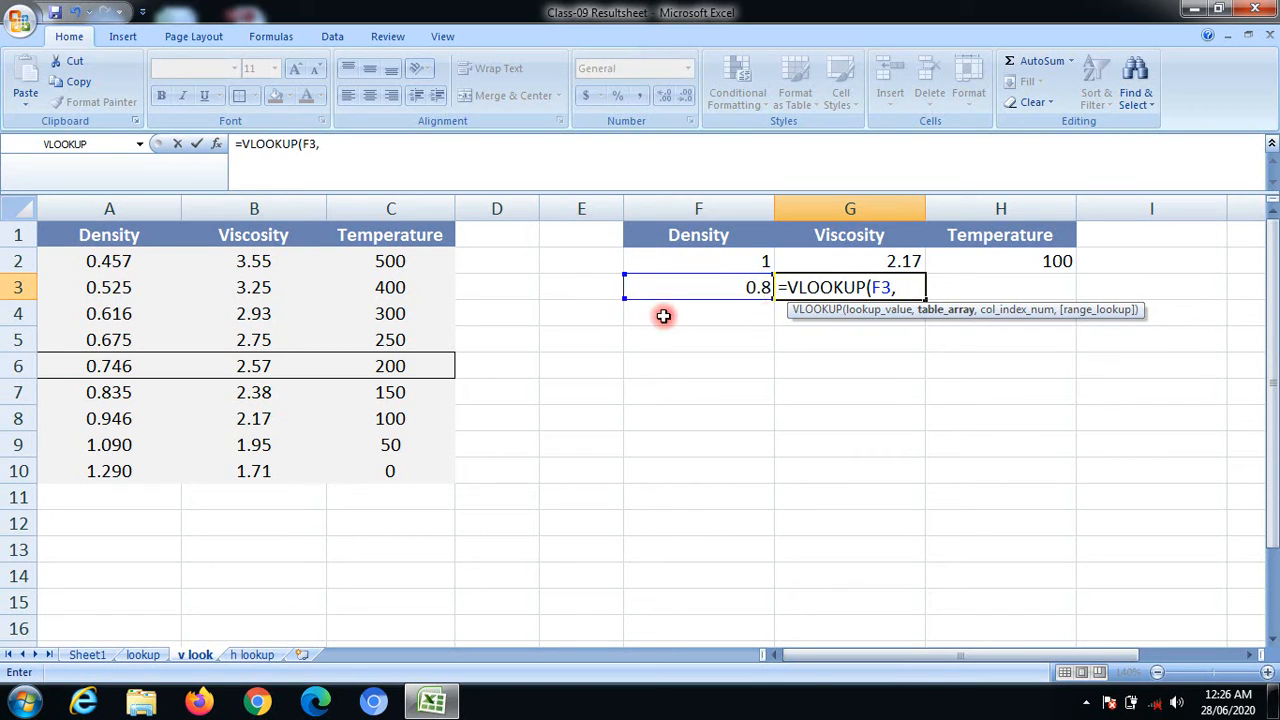
{"action": "left_click", "coordinate": [108, 261]}
{"action": "left_click_drag", "start_coordinate": [108, 261], "coordinate": [384, 469]}
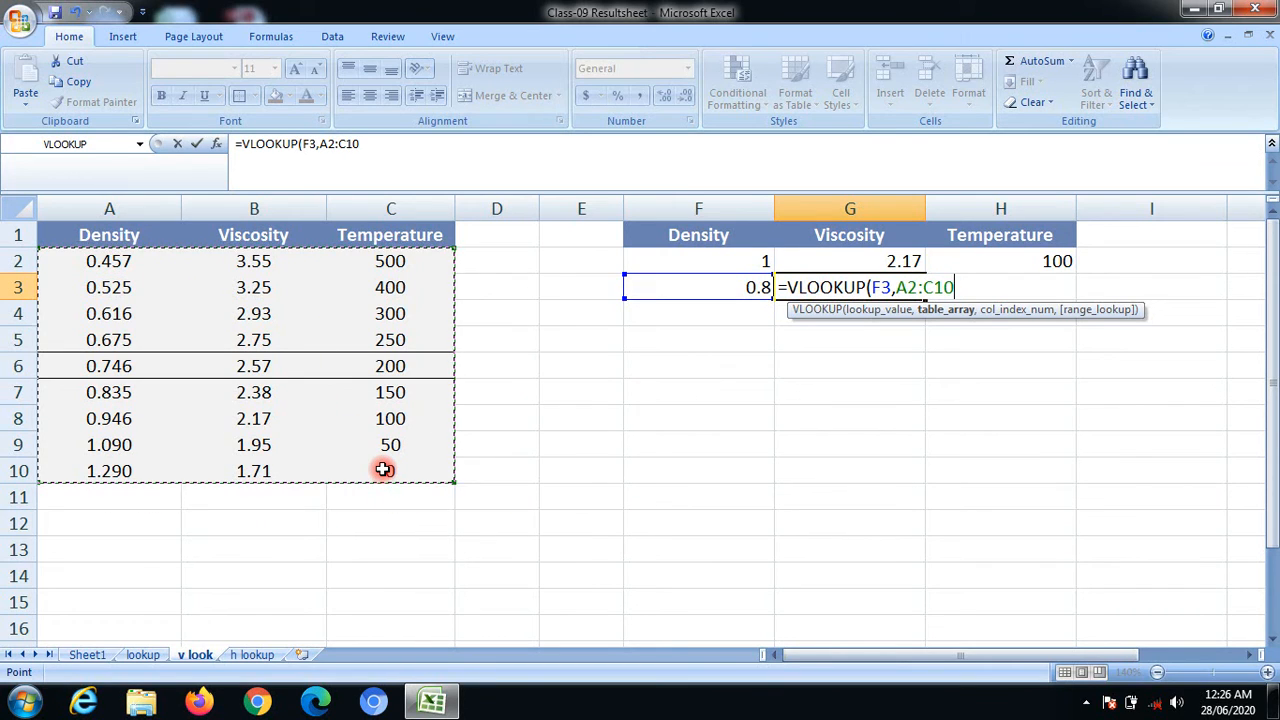
{"action": "type", "text": ","}
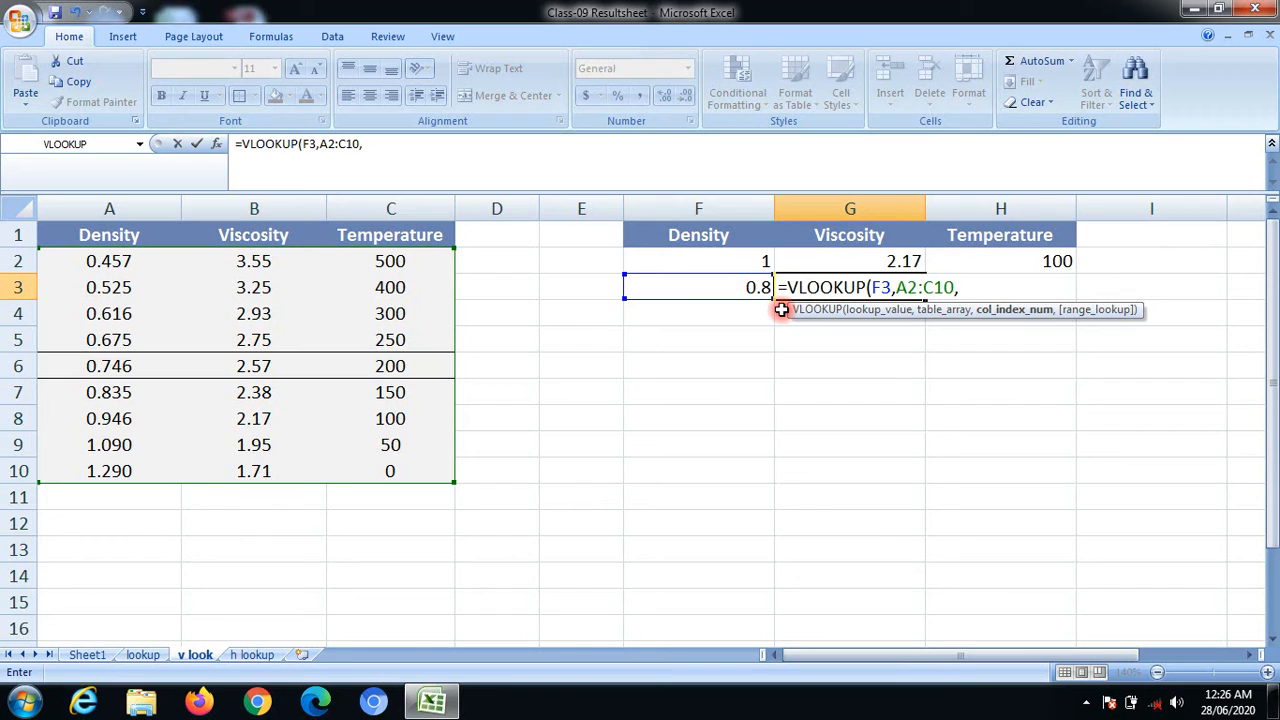
{"action": "type", "text": "2"}
{"action": "key", "text": "Return"}
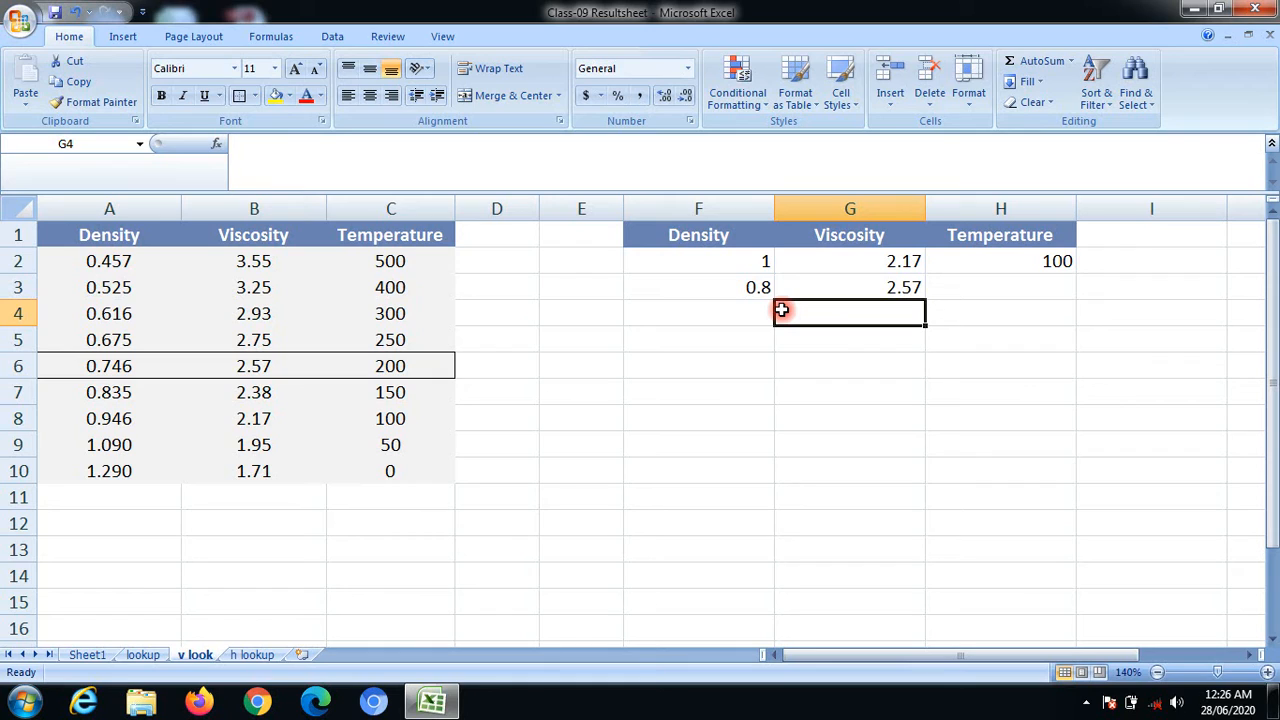
Enter =VLOOKUP(F3,A2:C10,3) in cell H3 to look up the temperature, and check it against row 6
{"action": "left_click", "coordinate": [982, 288]}
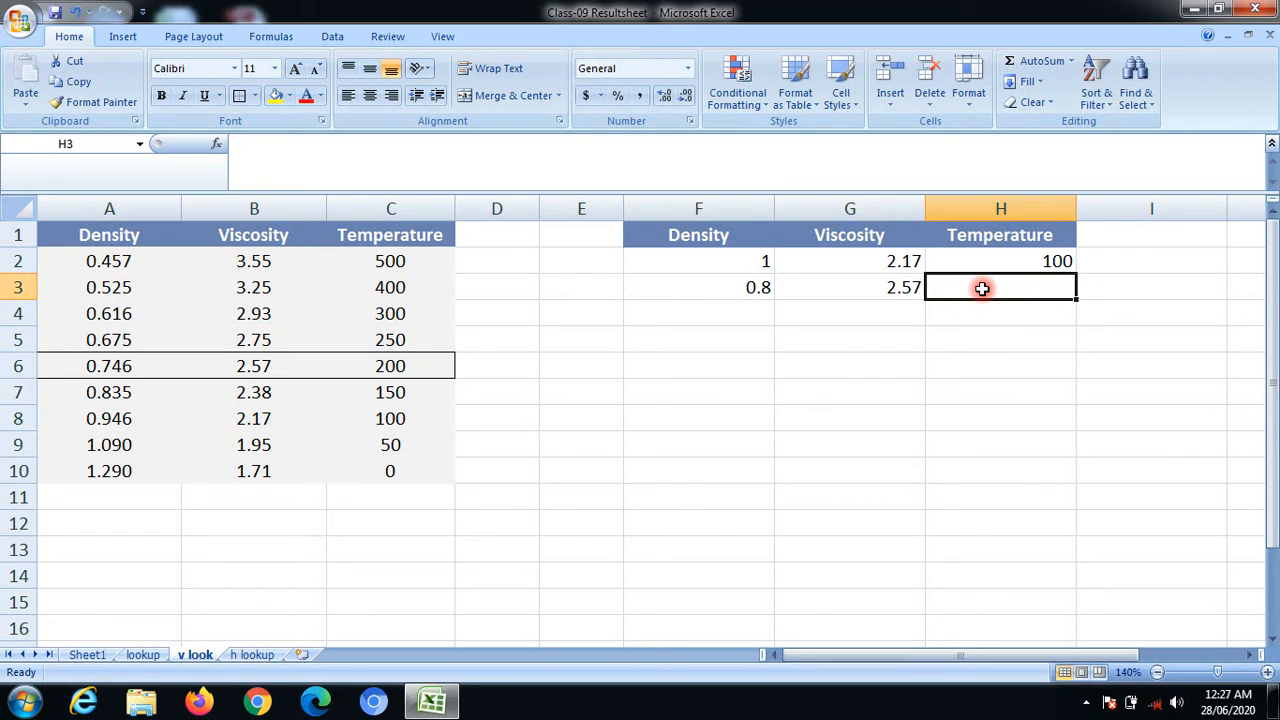
{"action": "type", "text": "=v"}
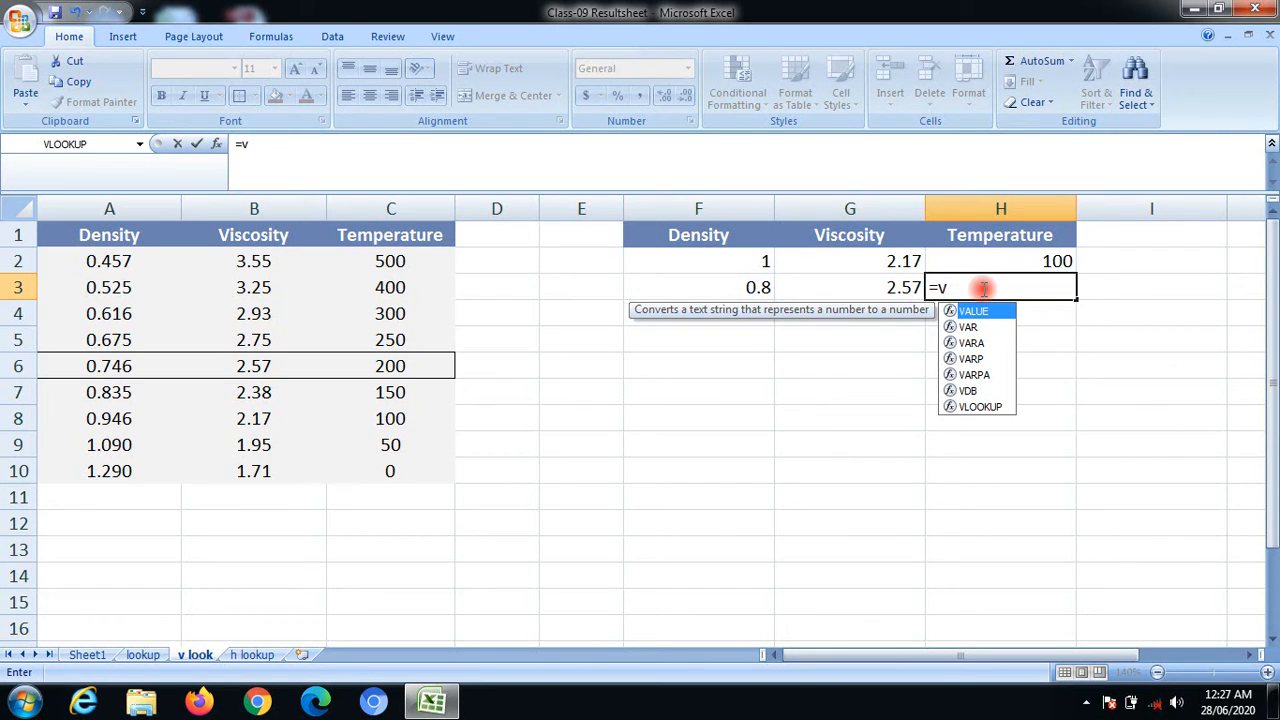
{"action": "type", "text": "o"}
{"action": "key", "text": "BackSpace"}
{"action": "type", "text": "loo"}
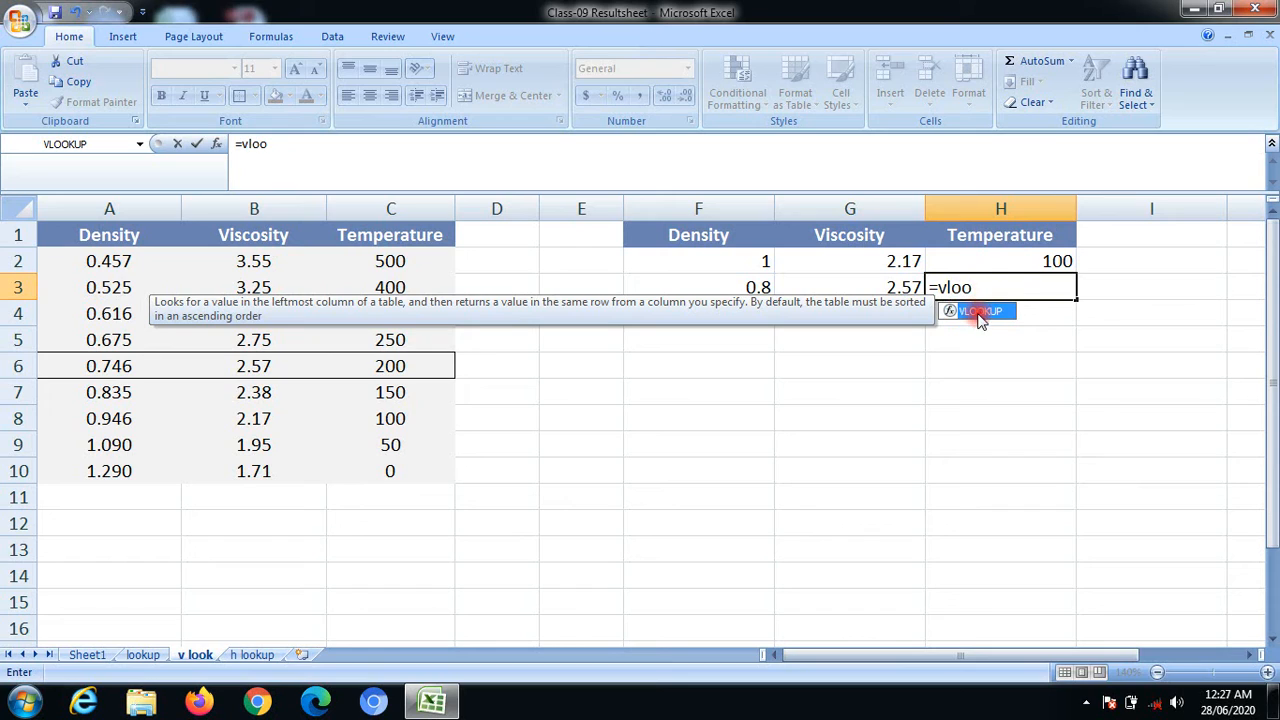
{"action": "double_click", "coordinate": [976, 312]}
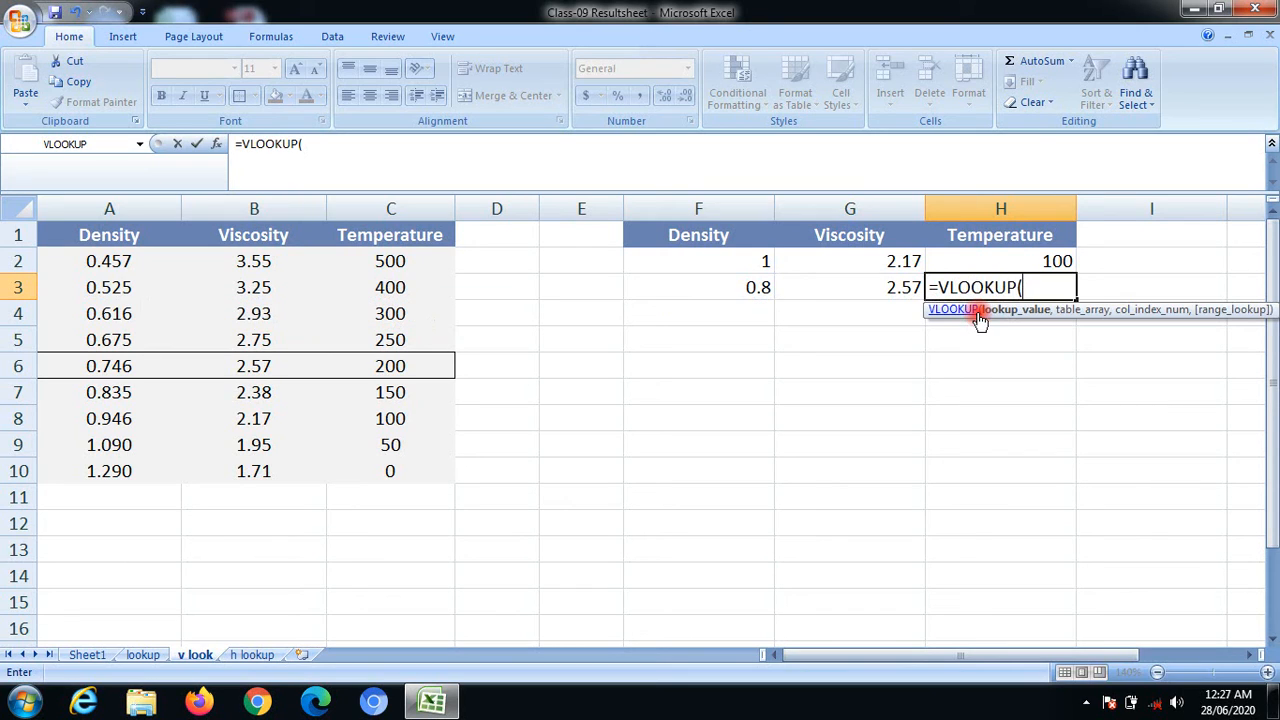
{"action": "left_click", "coordinate": [758, 287]}
{"action": "type", "text": ","}
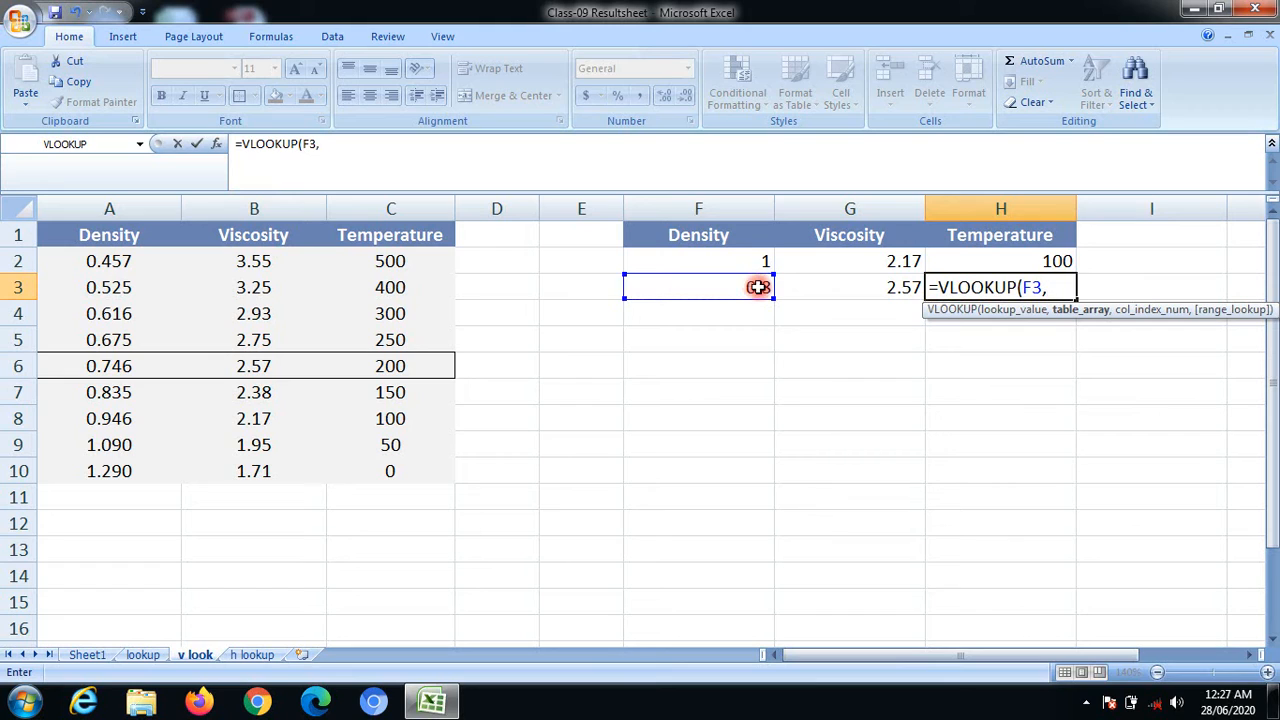
{"action": "left_click_drag", "start_coordinate": [112, 260], "coordinate": [351, 470]}
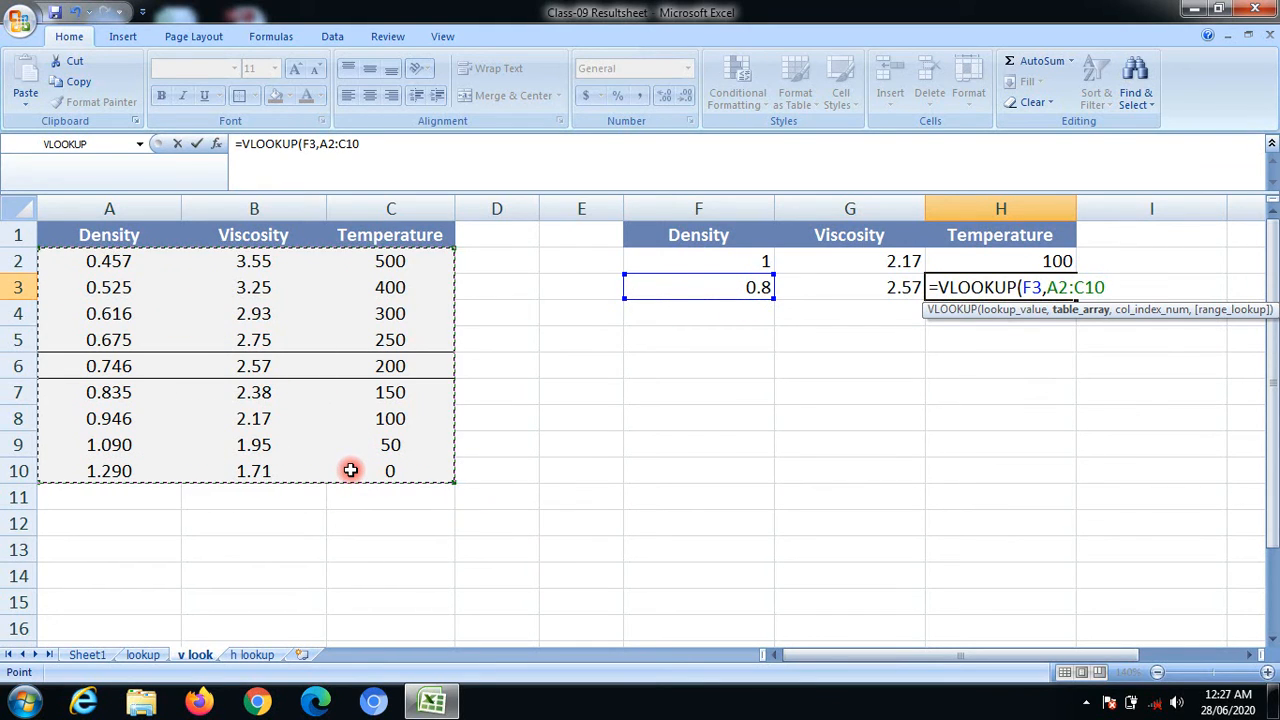
{"action": "type", "text": ","}
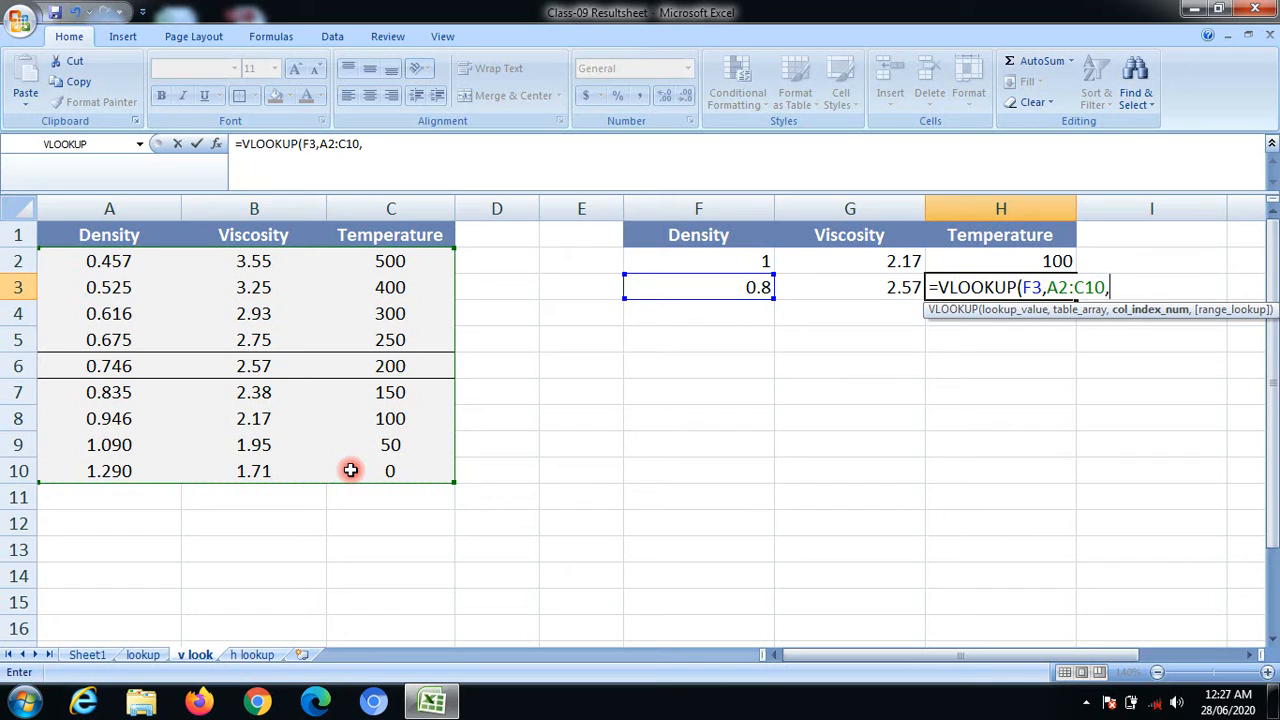
{"action": "type", "text": "3"}
{"action": "key", "text": "Return"}
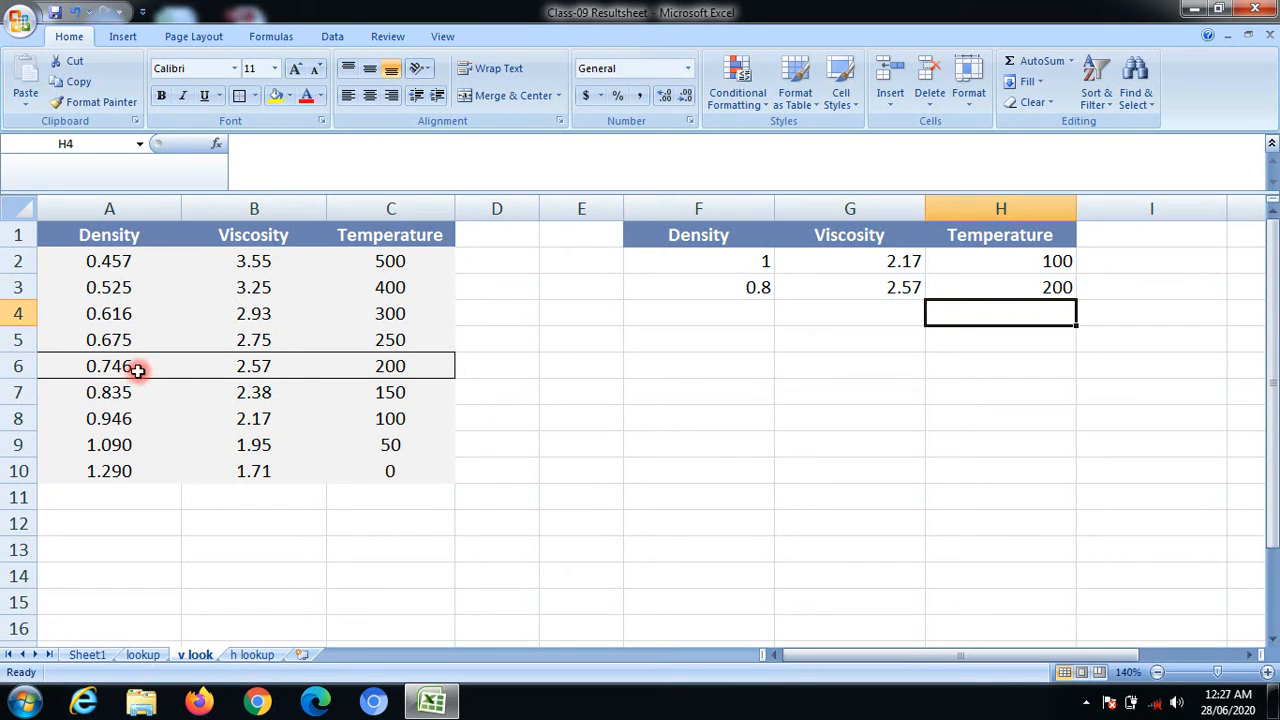
{"action": "left_click_drag", "start_coordinate": [94, 366], "coordinate": [343, 364]}
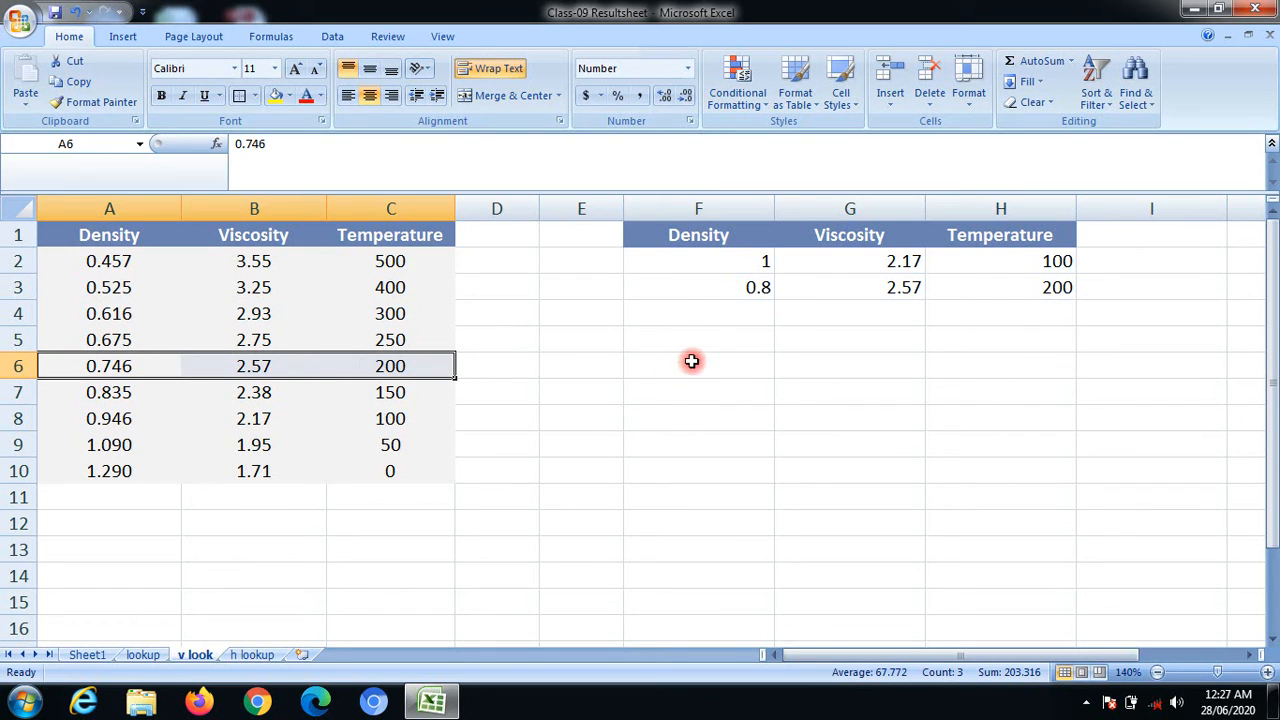
{"action": "left_click", "coordinate": [746, 313]}
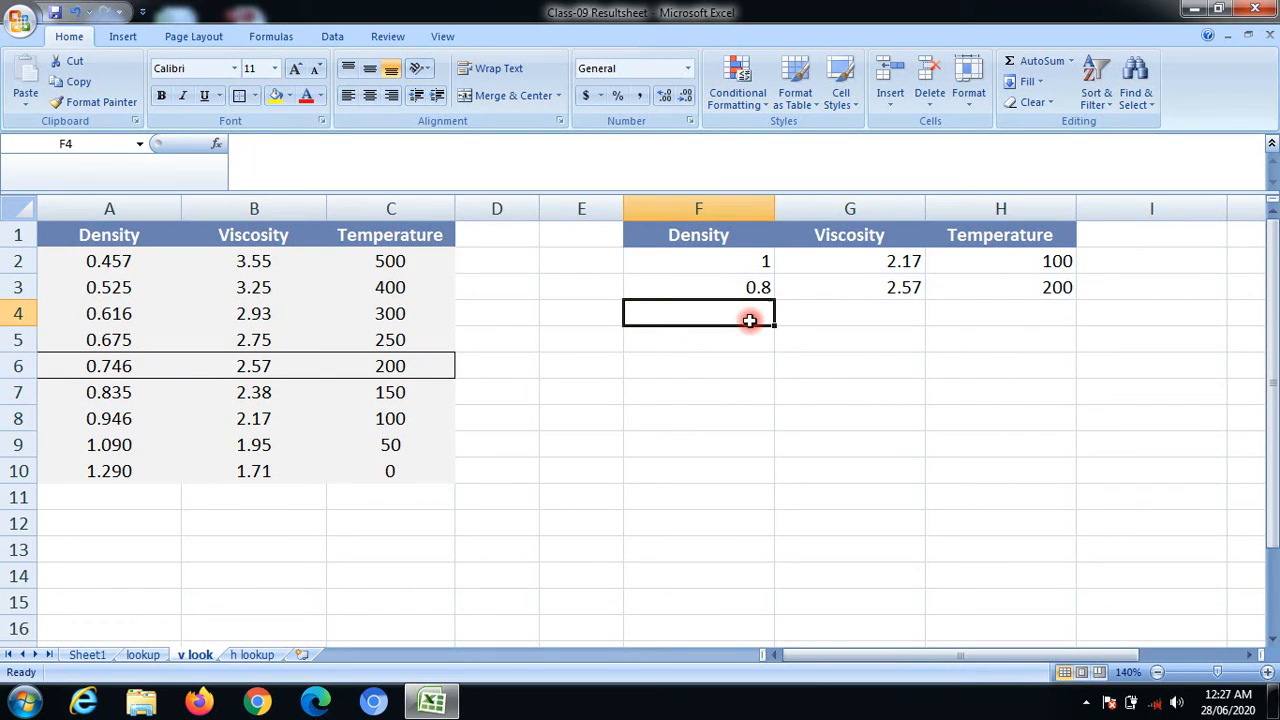
{"action": "left_click", "coordinate": [1001, 291]}
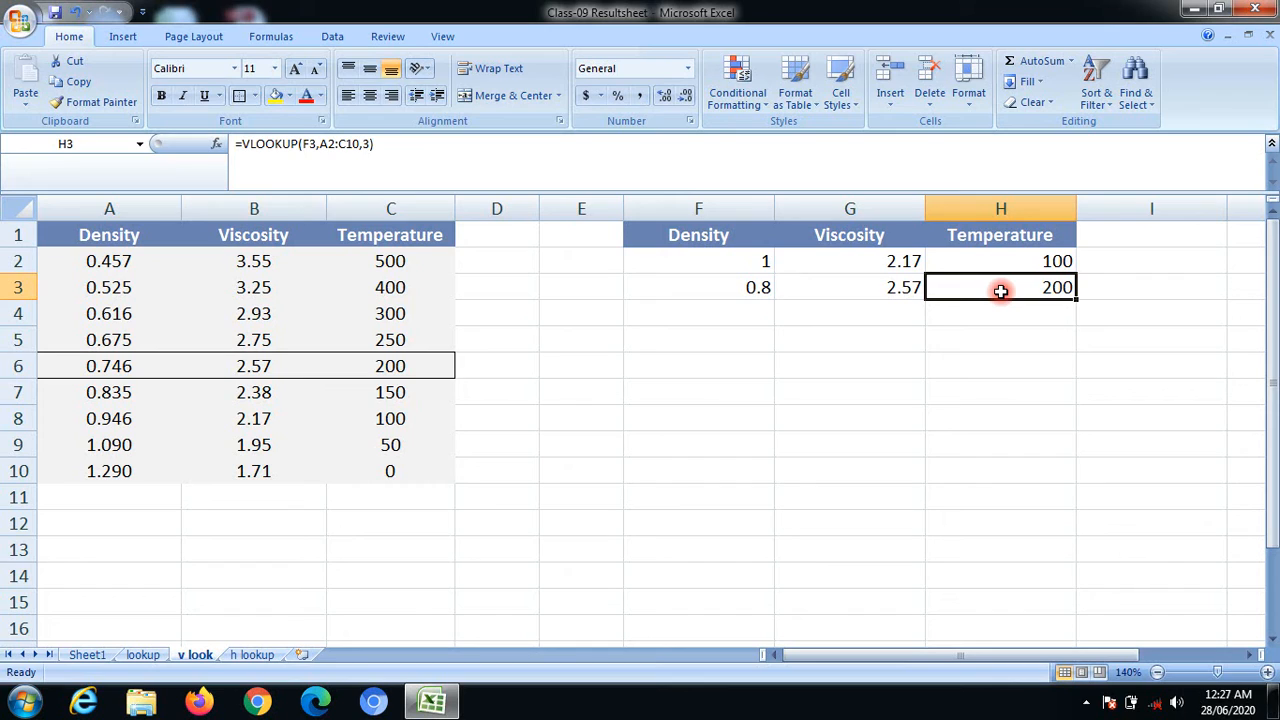
Enter 1.3 as the third lookup density in cell F4, and examine the density and viscosity in row 10
{"action": "left_click", "coordinate": [745, 311]}
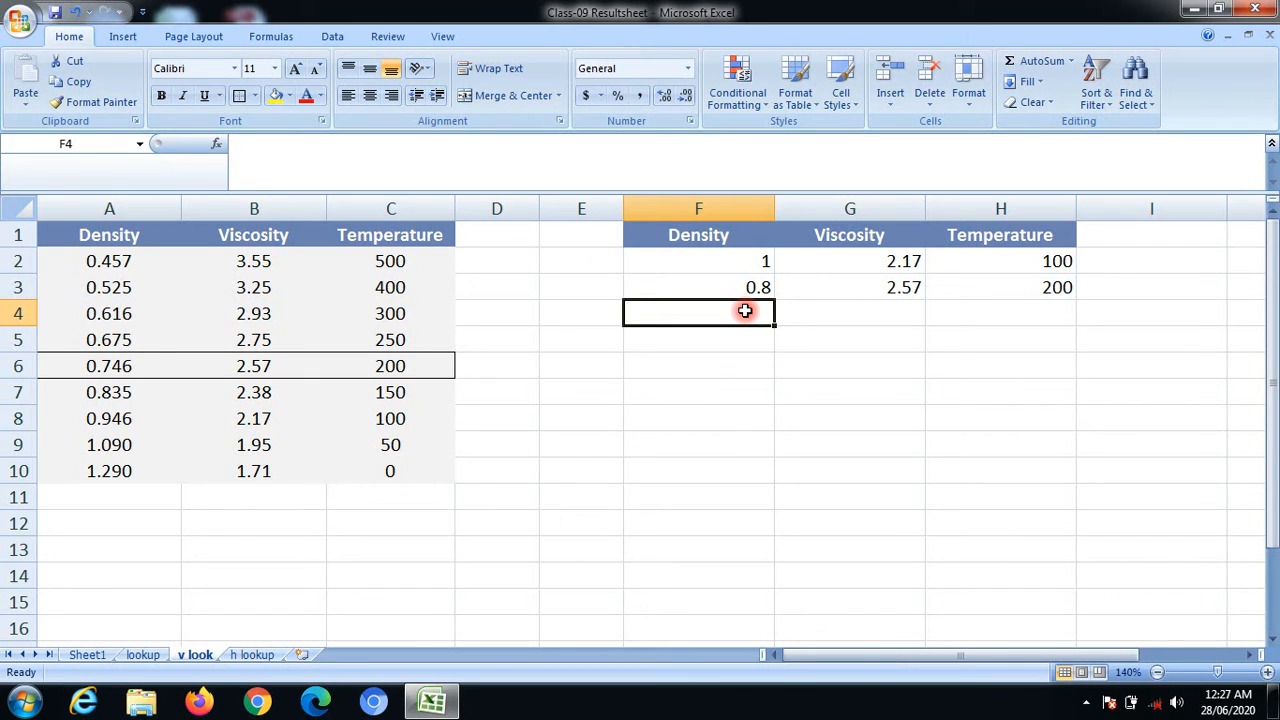
{"action": "type", "text": "1."}
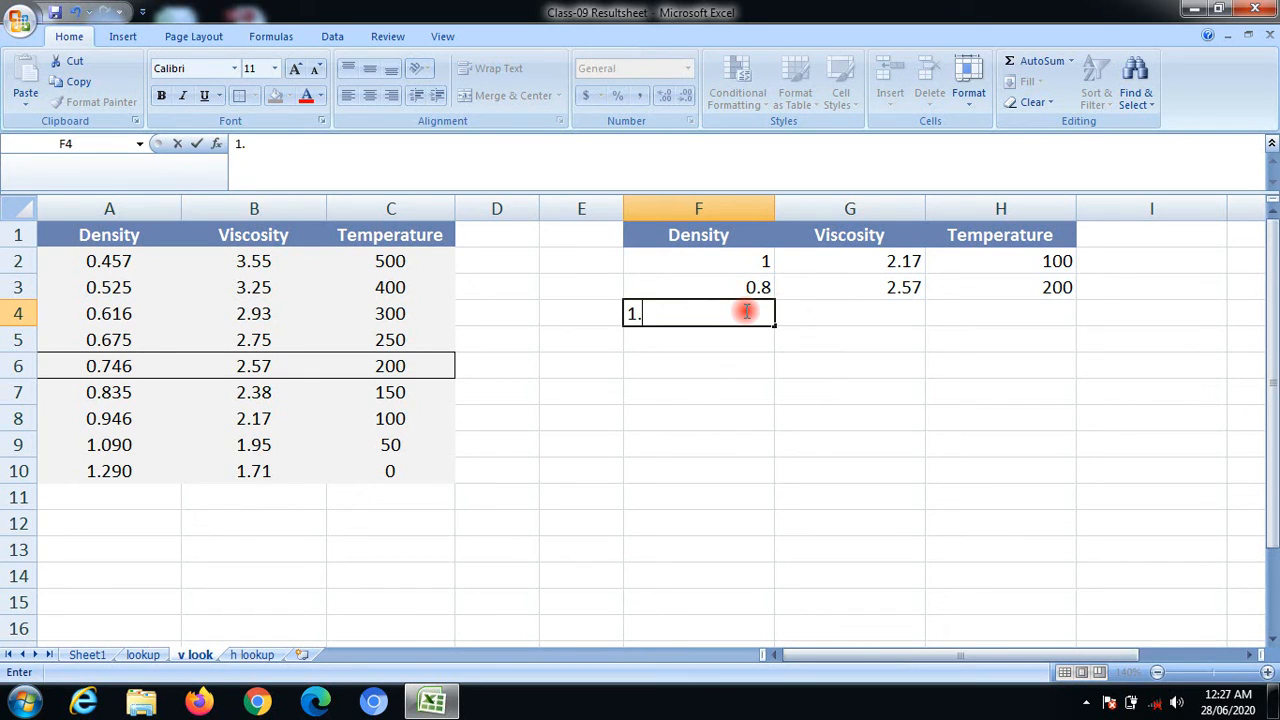
{"action": "key", "text": "BackSpace"}
{"action": "type", "text": ".3"}
{"action": "key", "text": "Return"}
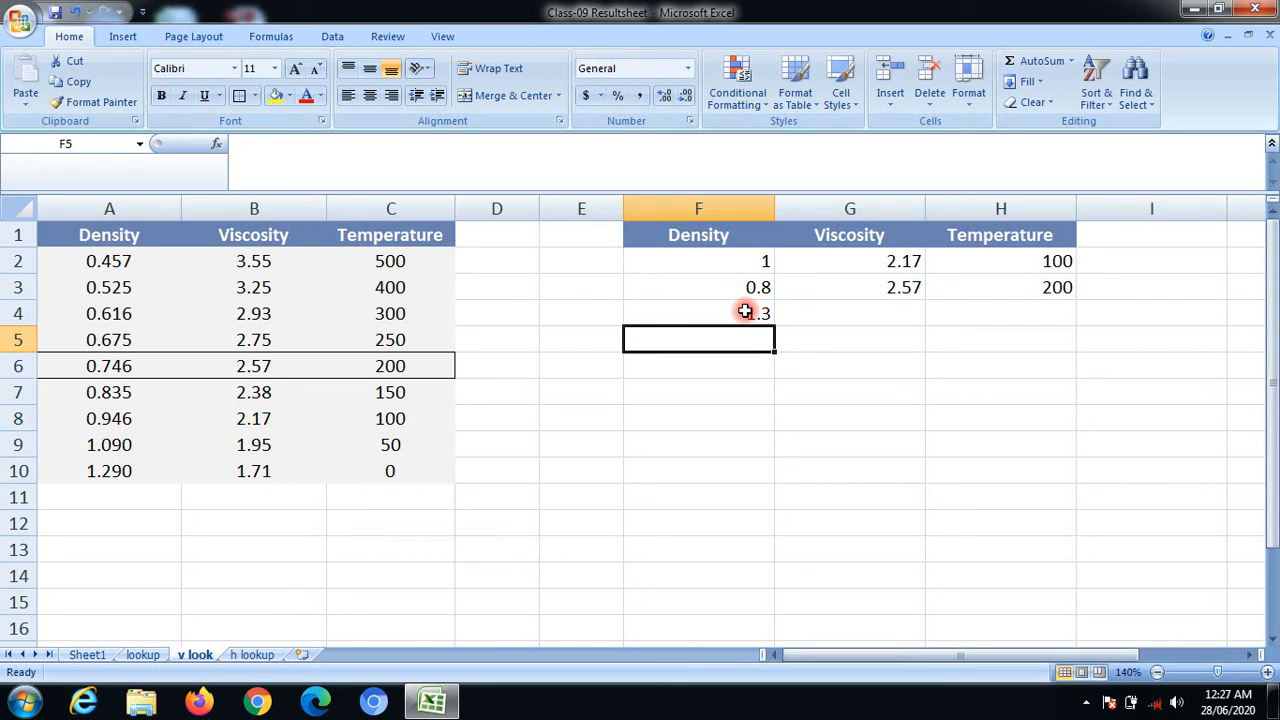
{"action": "left_click", "coordinate": [120, 466]}
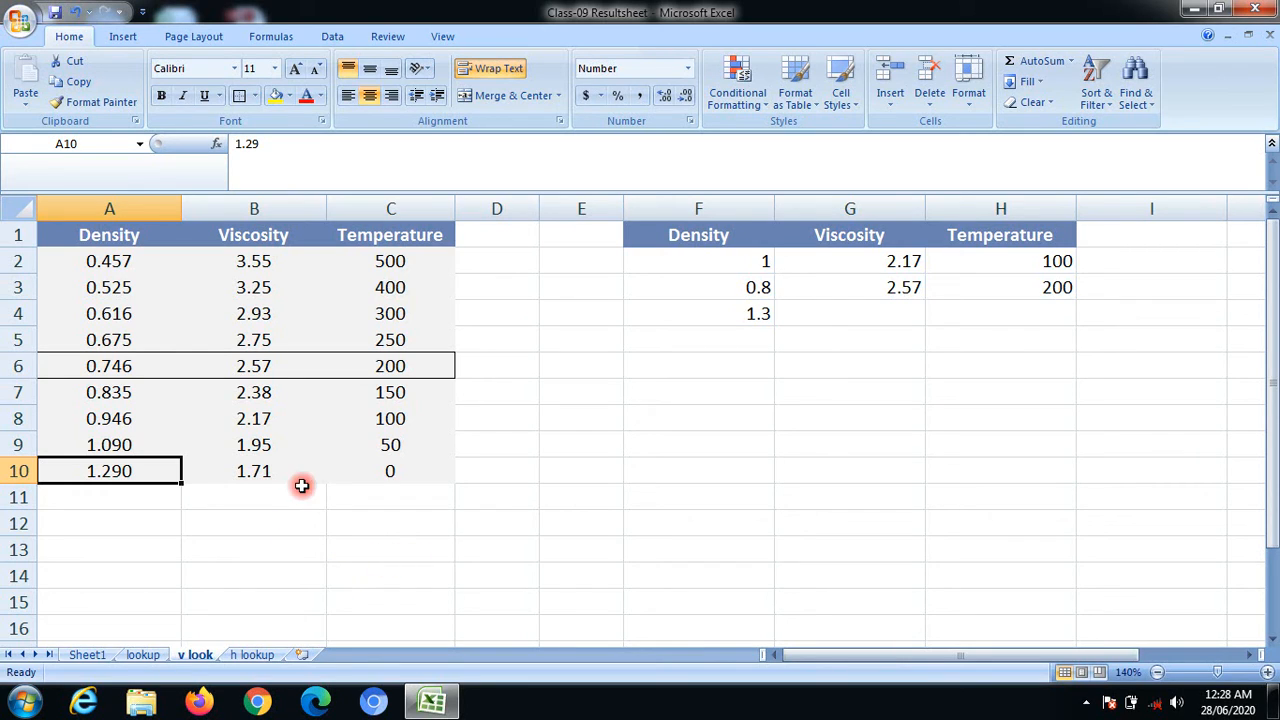
{"action": "left_click", "coordinate": [246, 478]}
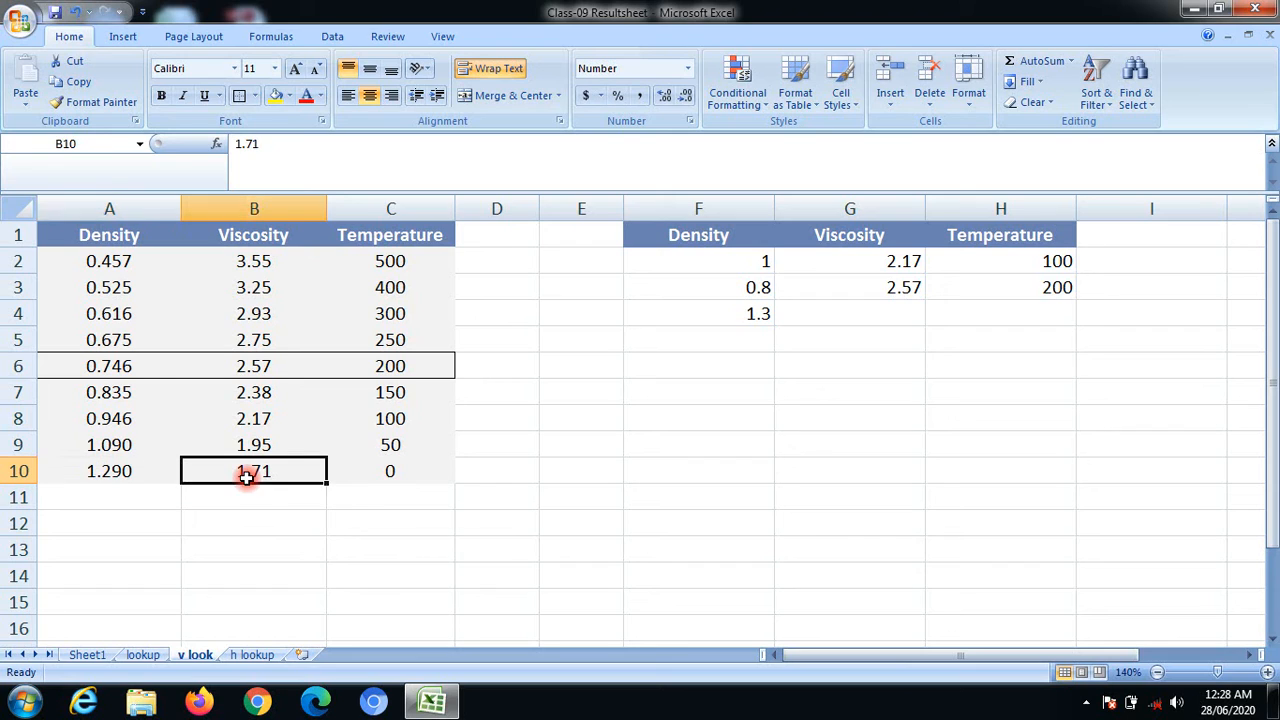
Enter =VLOOKUP(F4,A2:C10,2) in cell G4 to look up the viscosity, and check it against row 10
{"action": "left_click", "coordinate": [836, 320]}
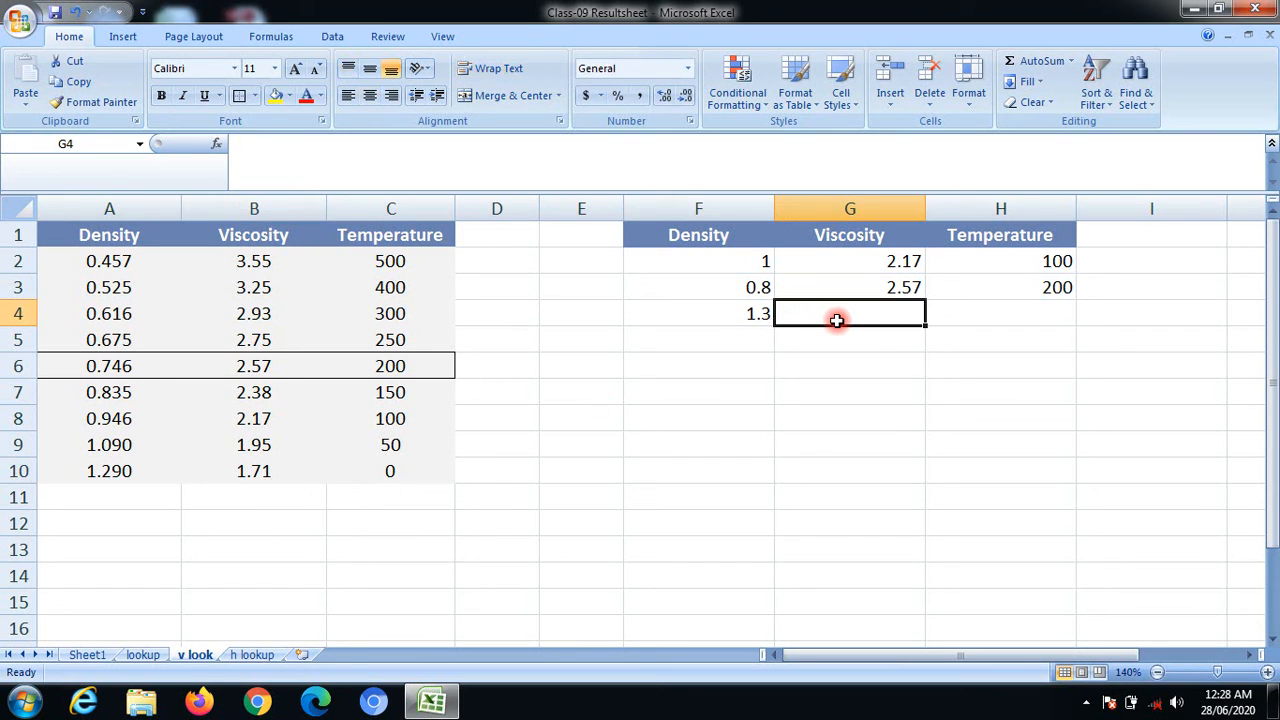
{"action": "type", "text": "=vl"}
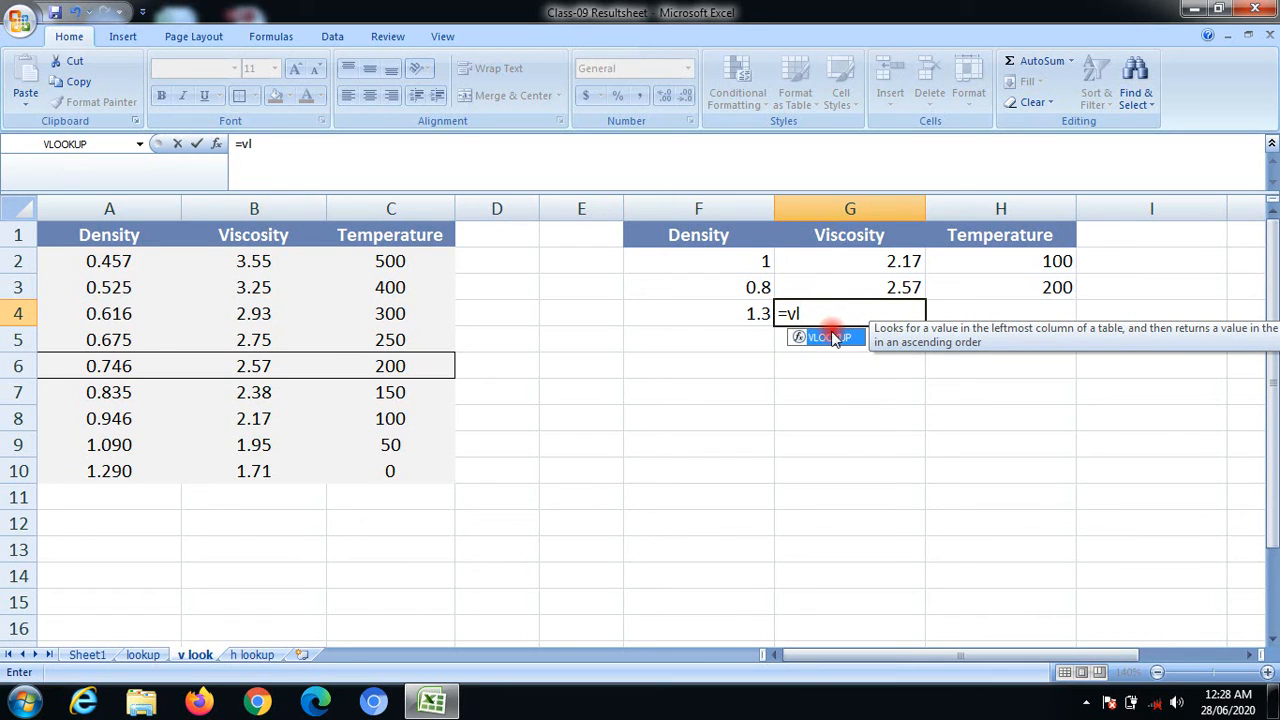
{"action": "double_click", "coordinate": [833, 338]}
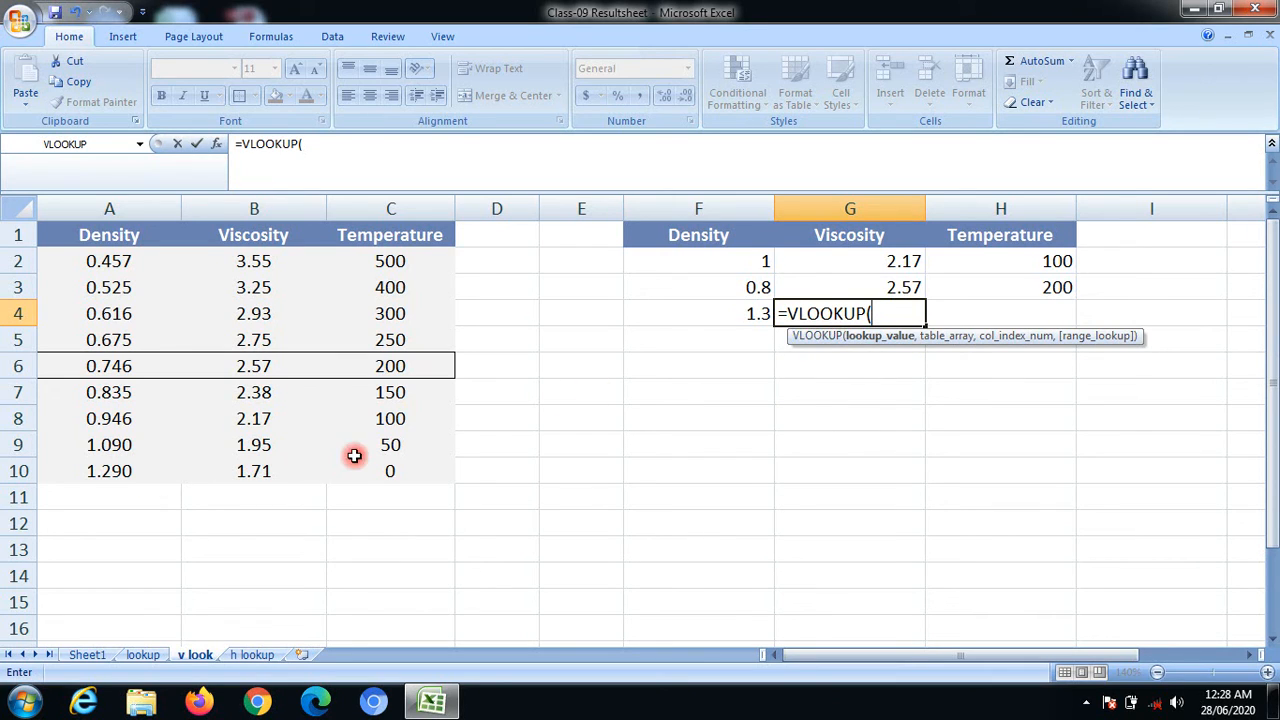
{"action": "left_click", "coordinate": [722, 311]}
{"action": "type", "text": ","}
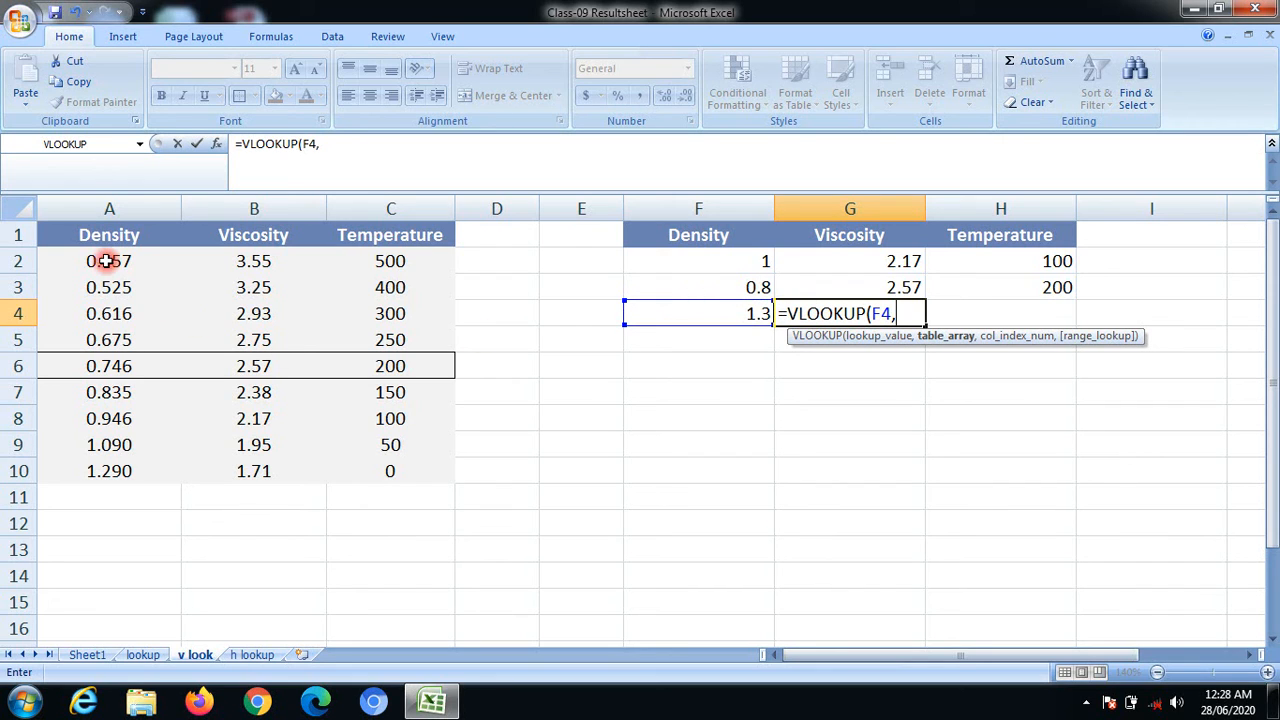
{"action": "left_click_drag", "start_coordinate": [106, 260], "coordinate": [344, 477]}
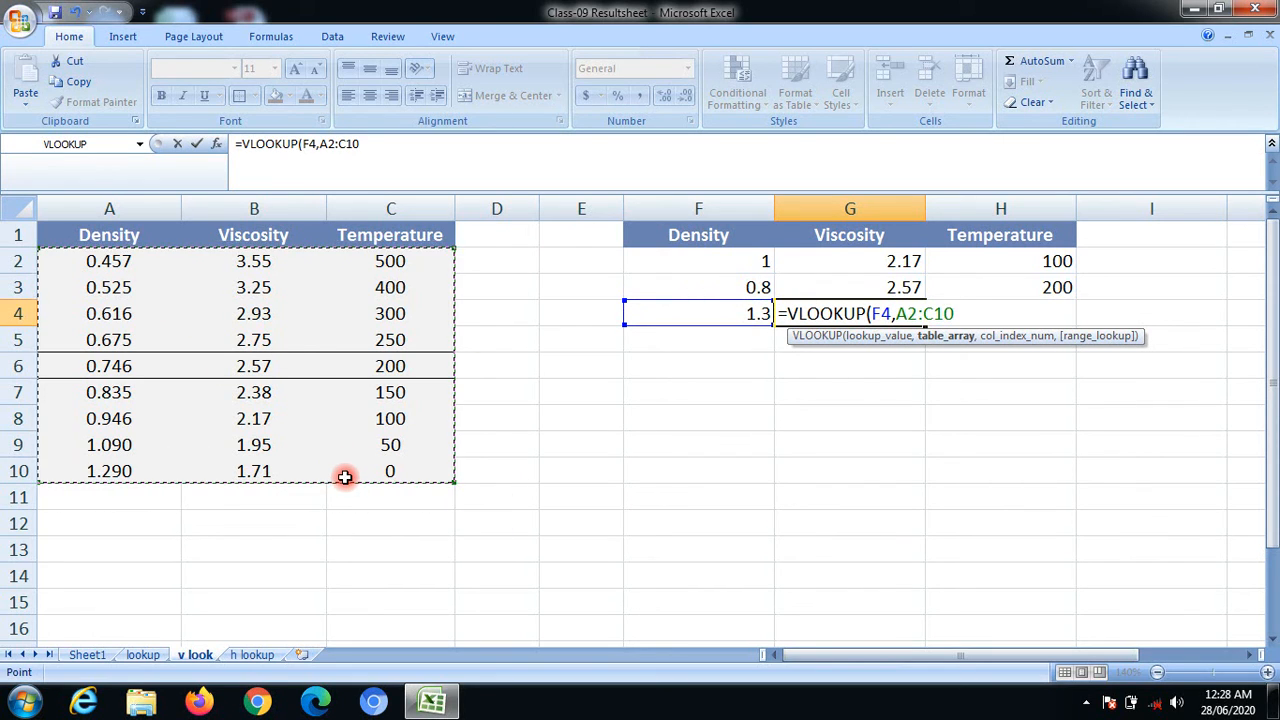
{"action": "type", "text": ","}
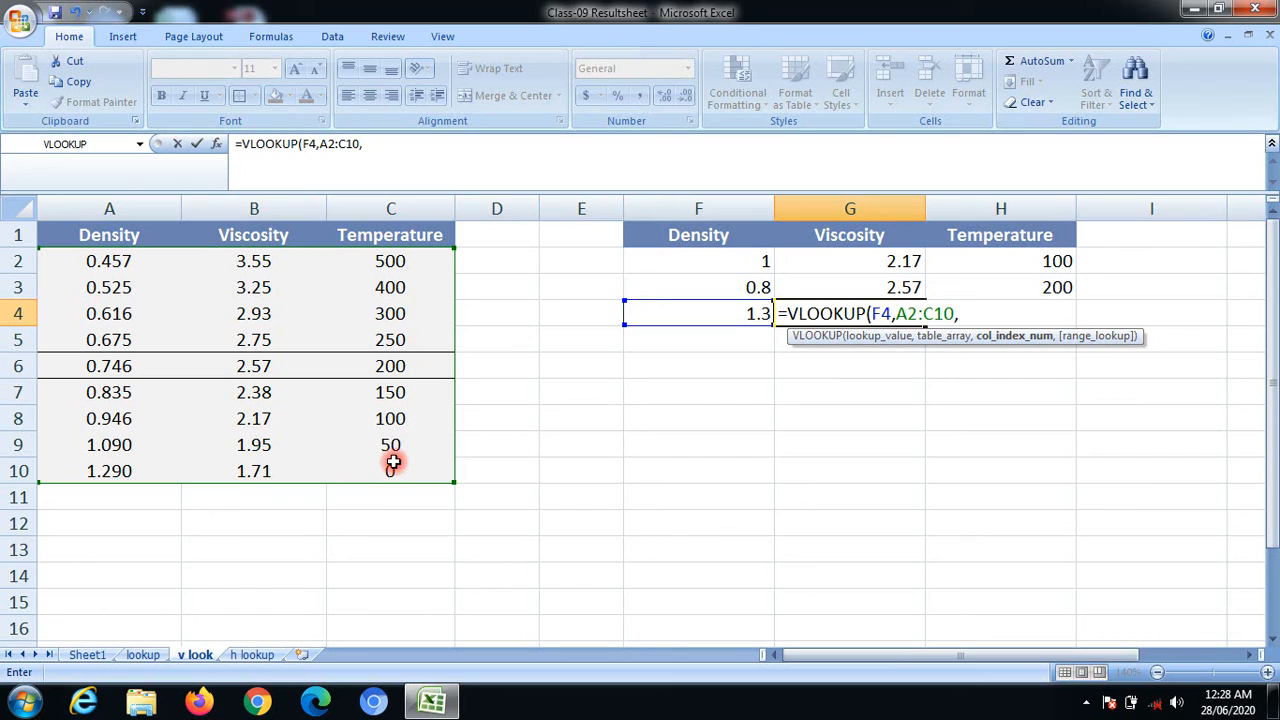
{"action": "type", "text": "2"}
{"action": "key", "text": "Return"}
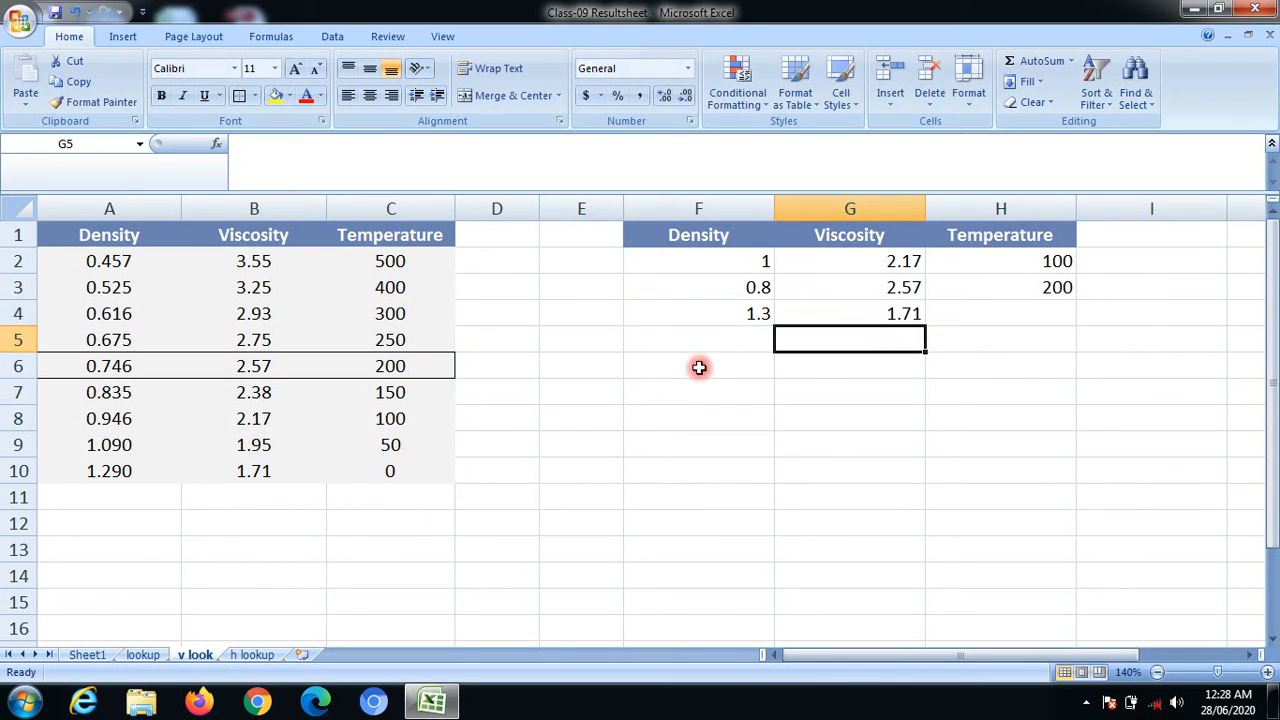
{"action": "left_click", "coordinate": [857, 312]}
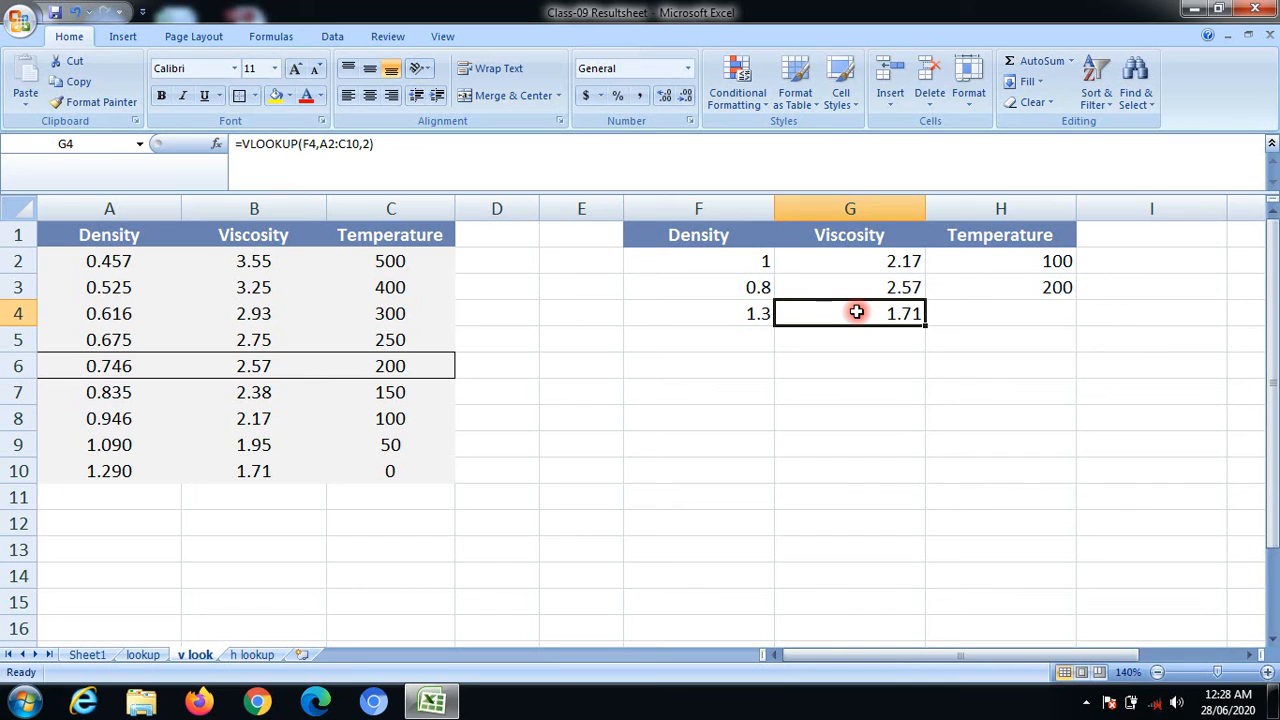
{"action": "left_click", "coordinate": [1188, 690]}
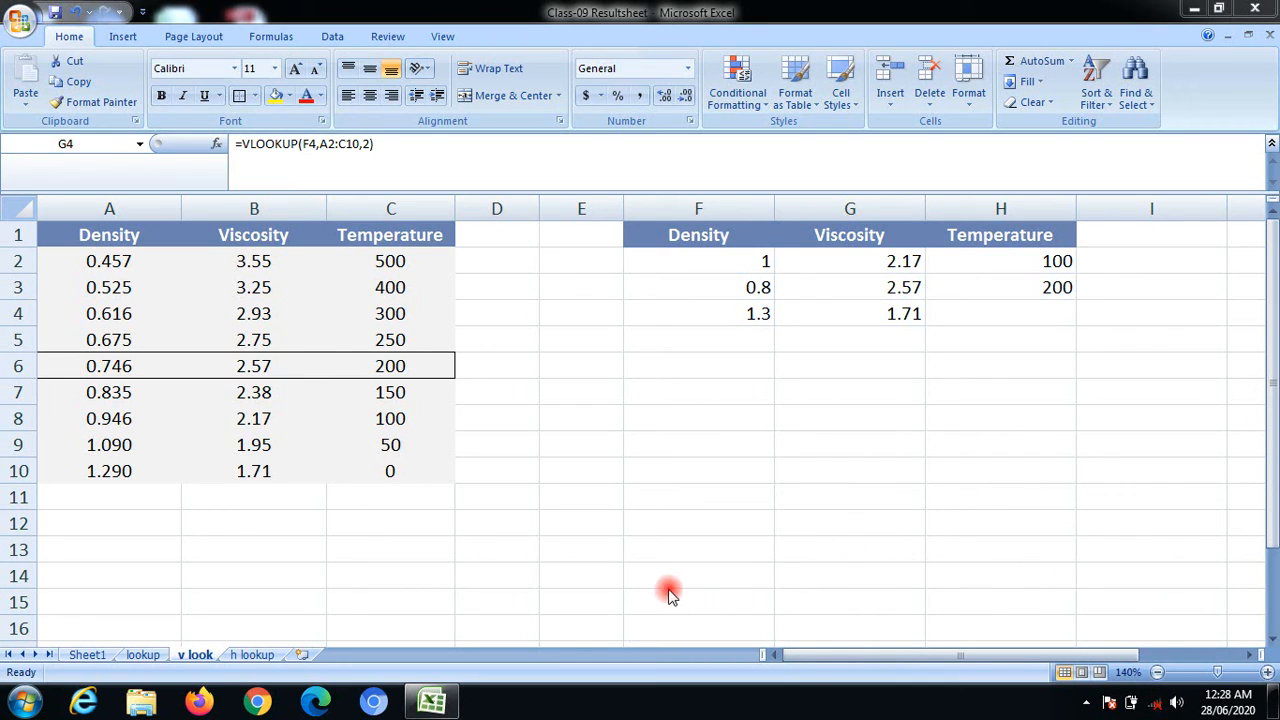
{"action": "mouse_move", "coordinate": [32, 446]}
{"action": "left_mouse_down"}
{"action": "mouse_move", "coordinate": [180, 504]}
{"action": "mouse_move", "coordinate": [420, 487]}
{"action": "left_mouse_up"}
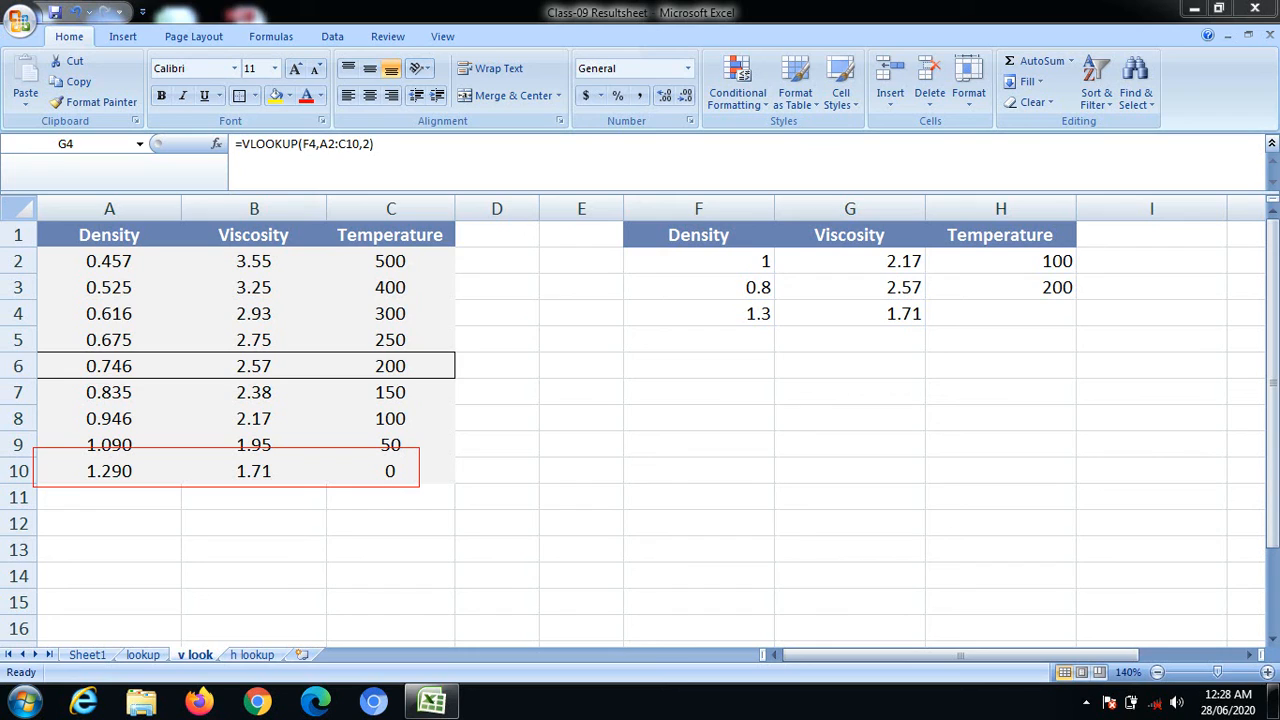
Enter =VLOOKUP(F4,A2:C10,3) in cell H4 to look up the temperature for the third density
{"action": "left_click", "coordinate": [1030, 309]}
{"action": "left_click", "coordinate": [1030, 309]}
{"action": "type", "text": "="}
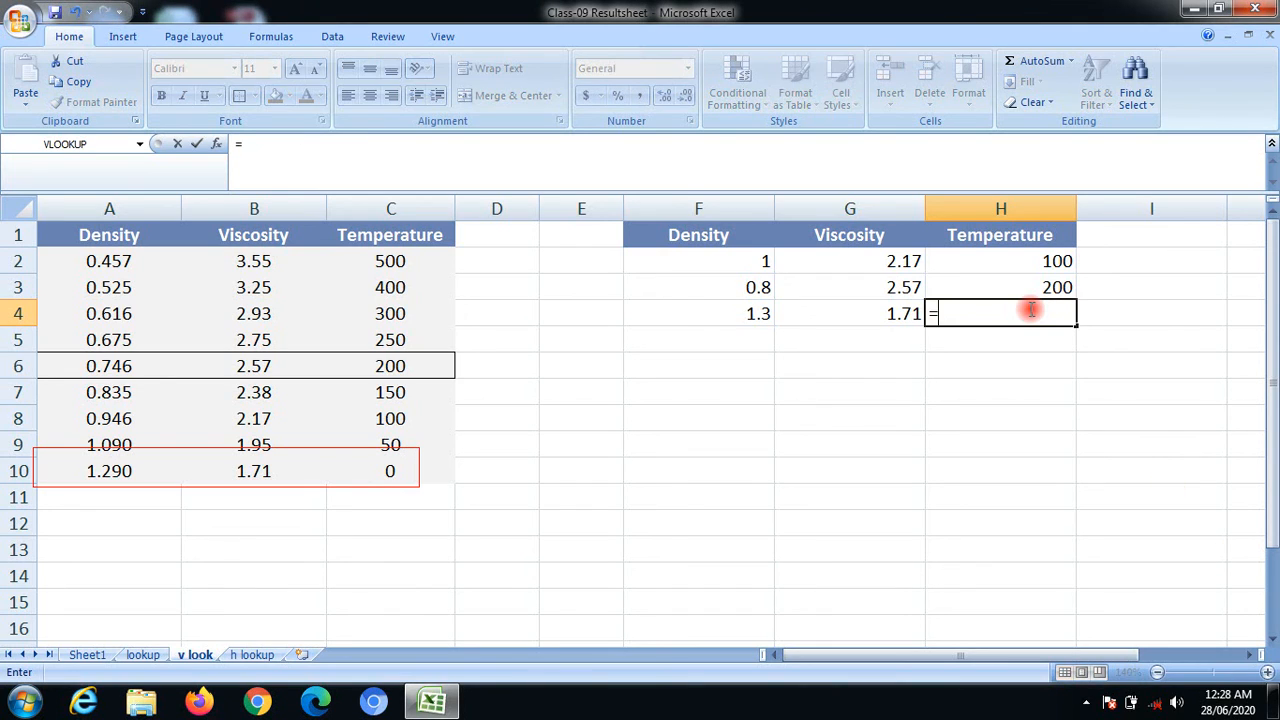
{"action": "type", "text": "vloo"}
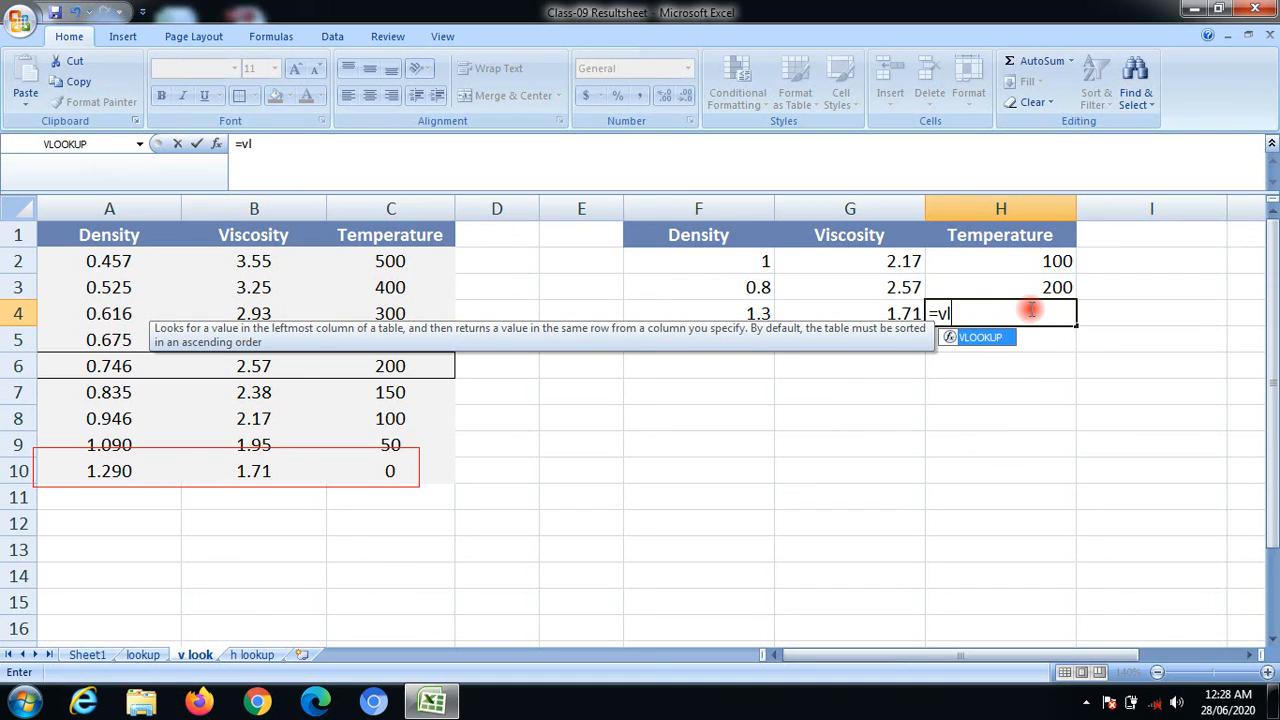
{"action": "double_click", "coordinate": [982, 337]}
{"action": "left_click", "coordinate": [753, 314]}
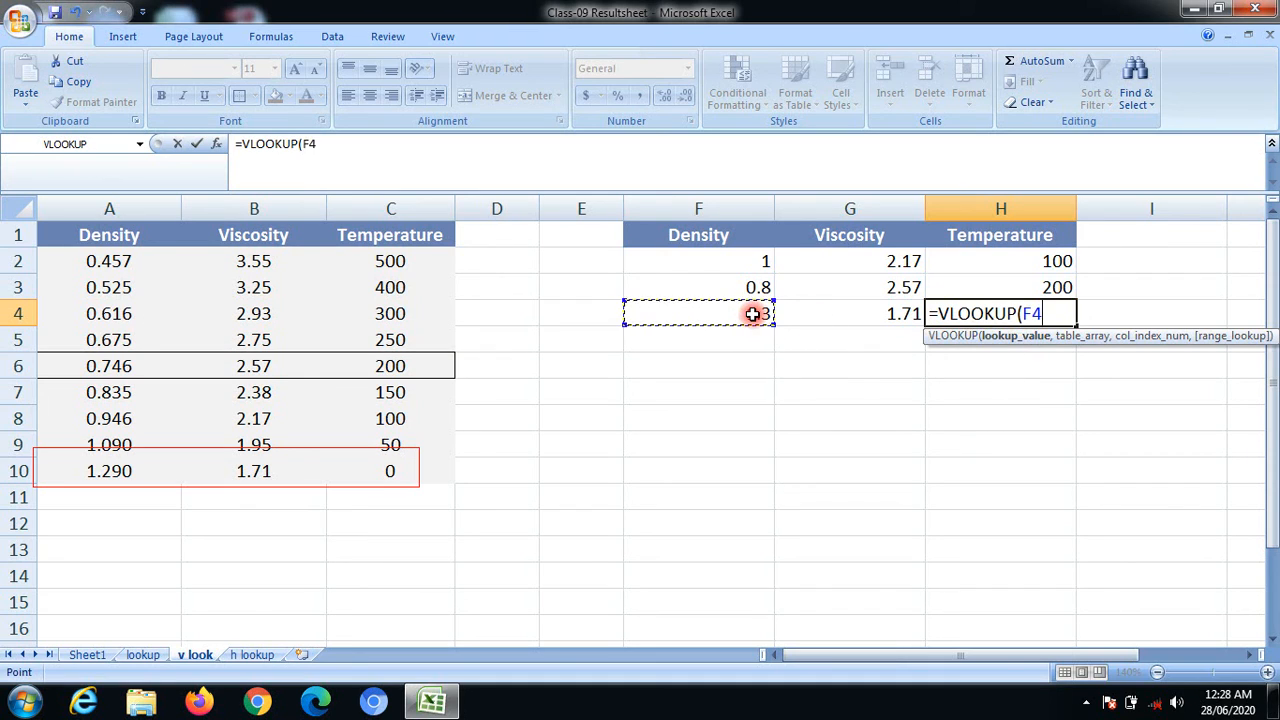
{"action": "type", "text": ","}
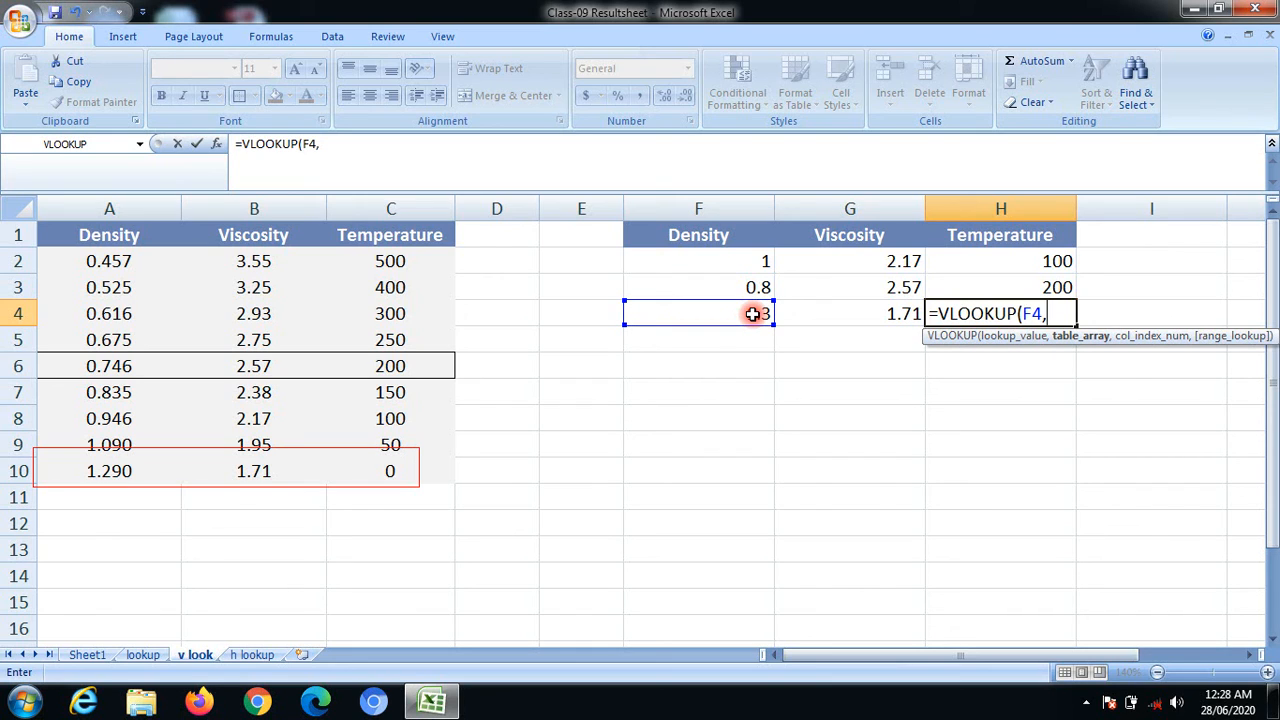
{"action": "left_click_drag", "start_coordinate": [92, 255], "coordinate": [373, 473]}
{"action": "left_click_drag", "start_coordinate": [372, 470], "coordinate": [372, 469]}
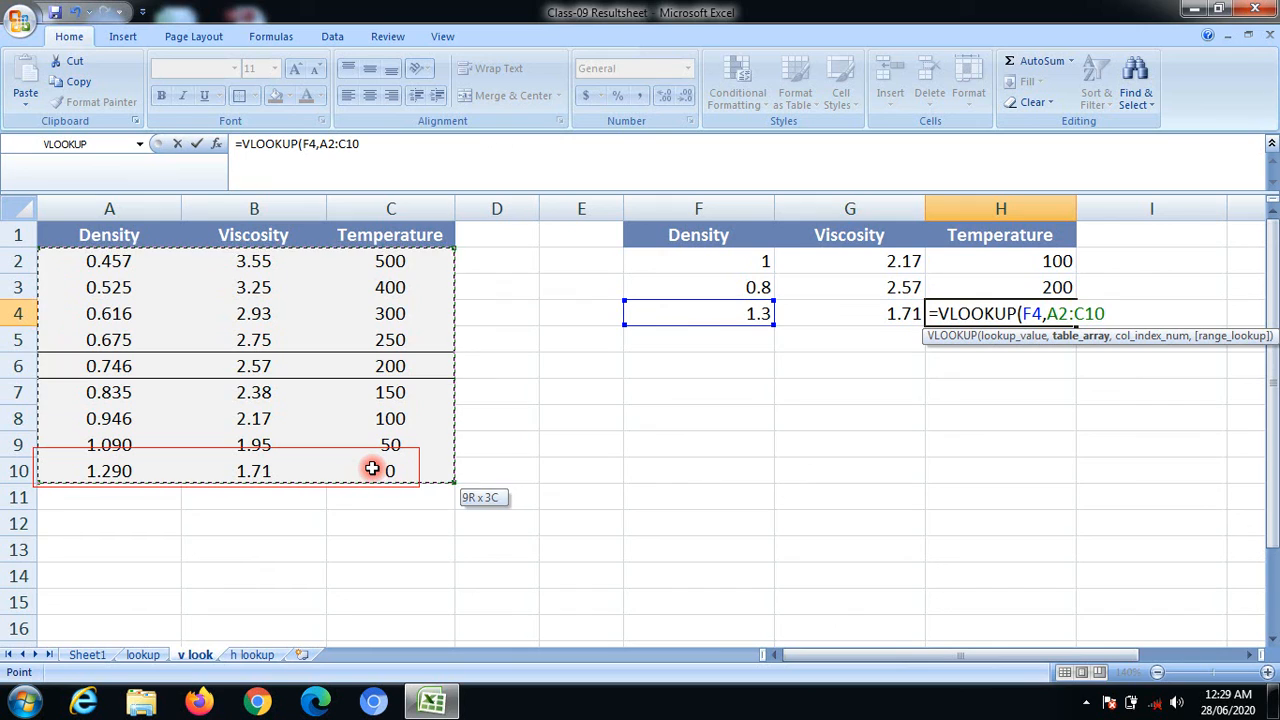
{"action": "type", "text": ",3"}
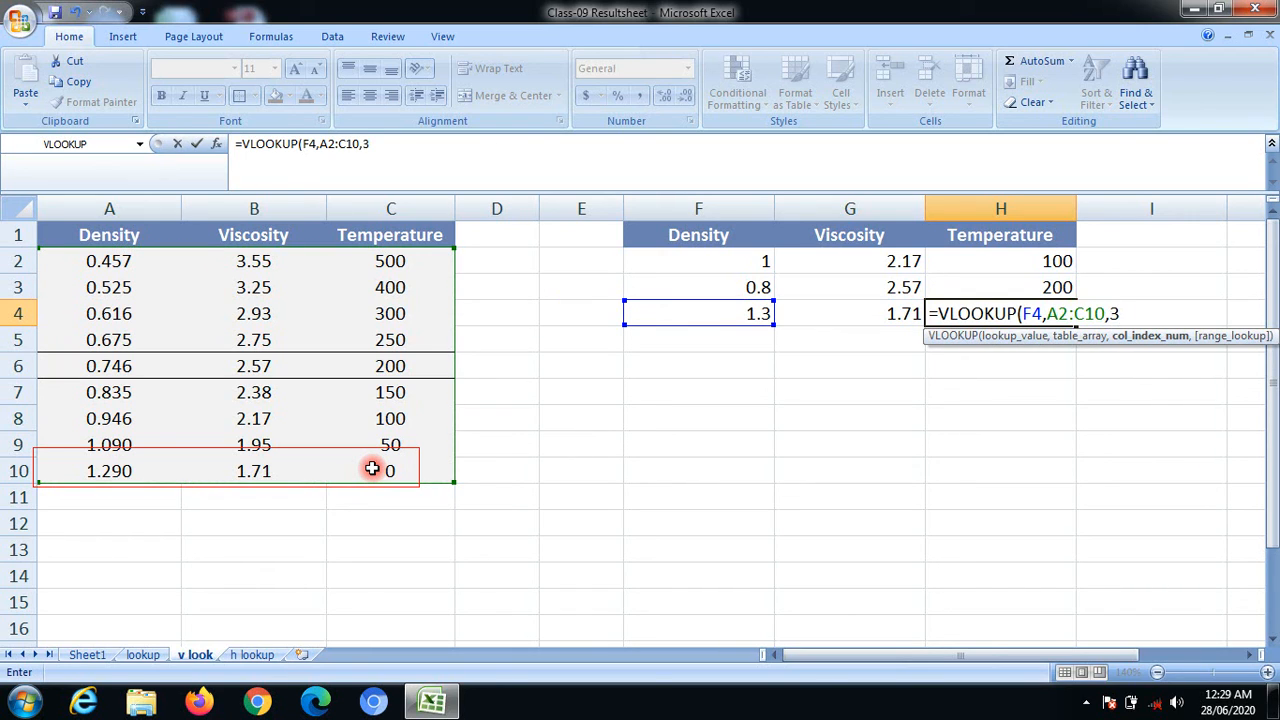
{"action": "key", "text": "Return"}
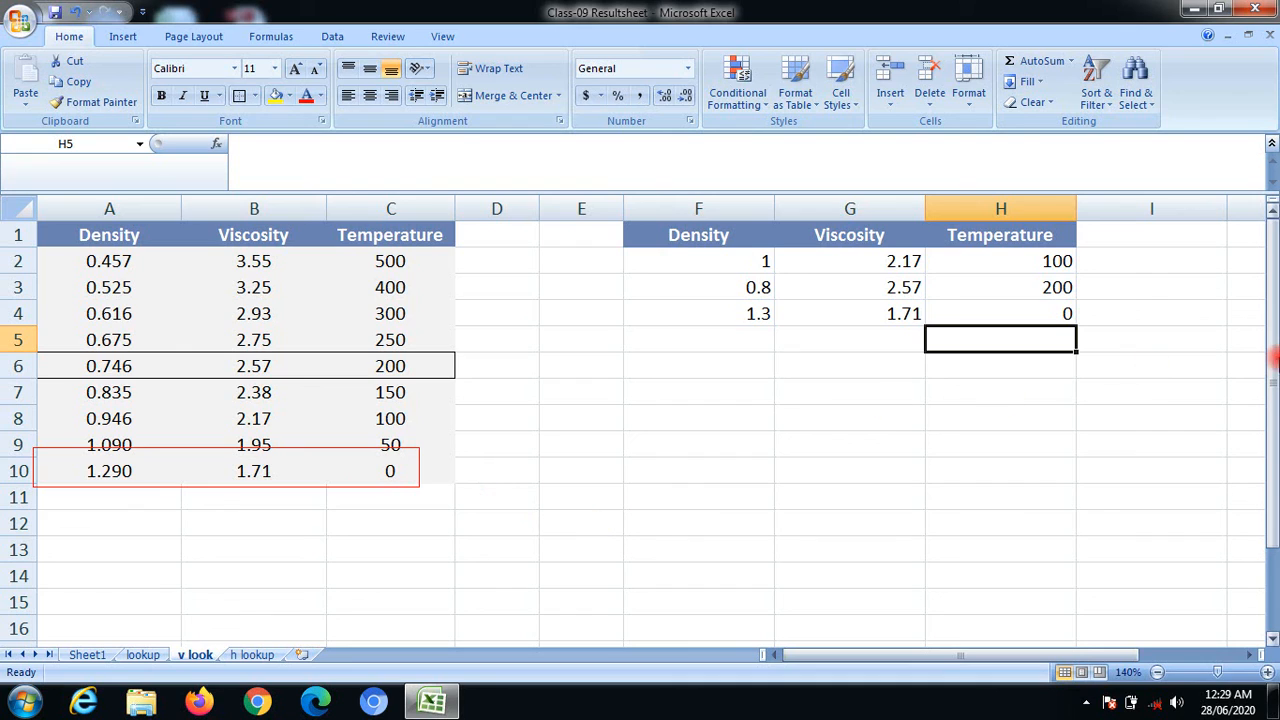
{"action": "left_click_drag", "start_coordinate": [1274, 318], "coordinate": [1275, 330]}
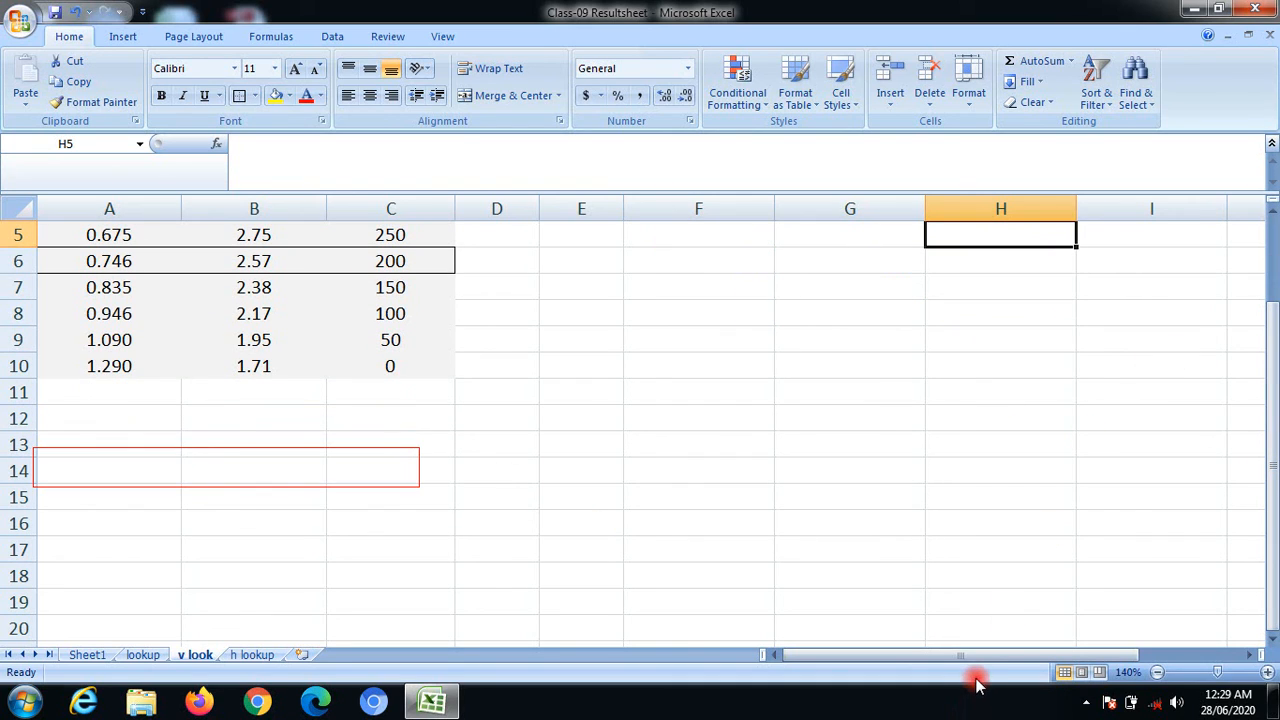
{"action": "left_click", "coordinate": [1274, 352]}
{"action": "left_click", "coordinate": [1274, 220]}
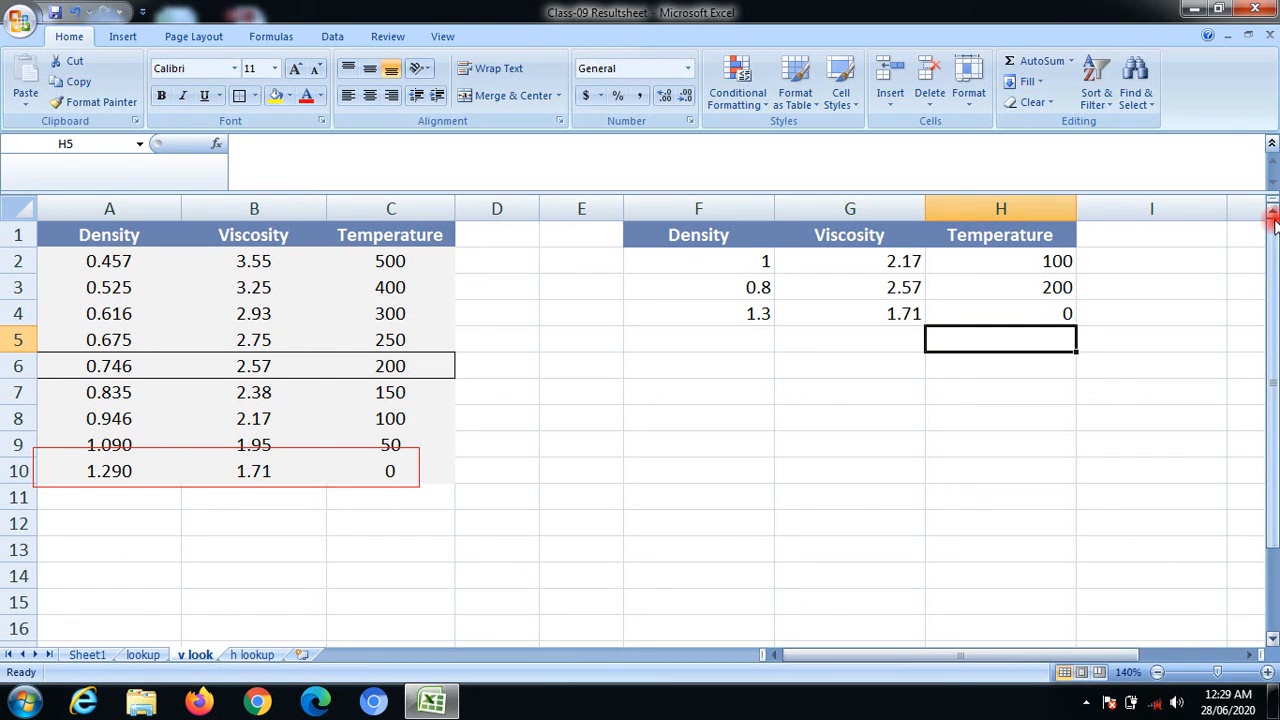